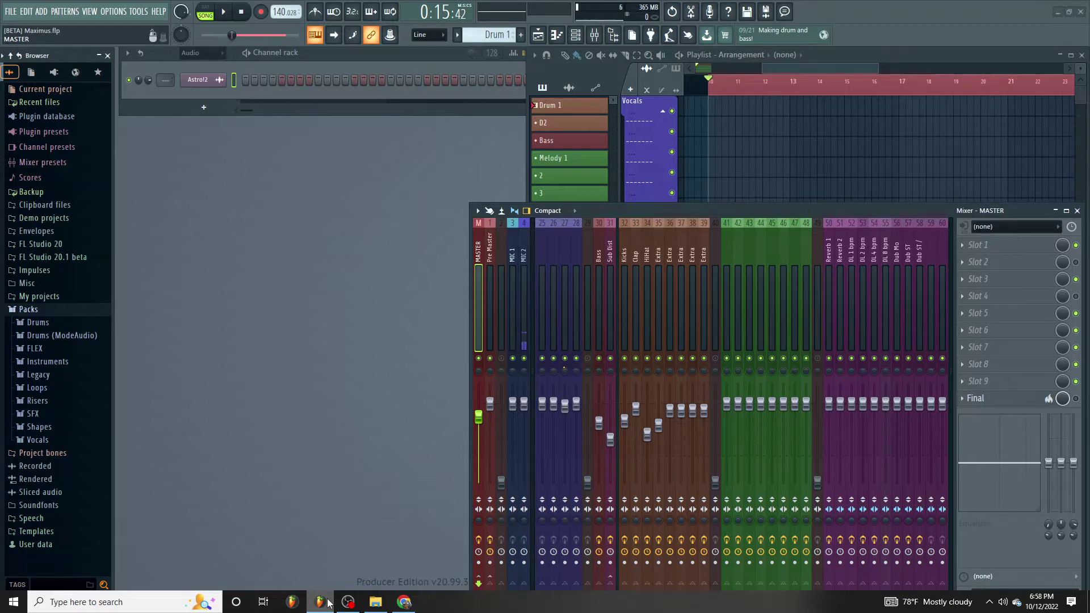
Play the song to hear the weak kick, move the Mixer toward screen centre, then stop
{"action": "left_click", "coordinate": [225, 17]}
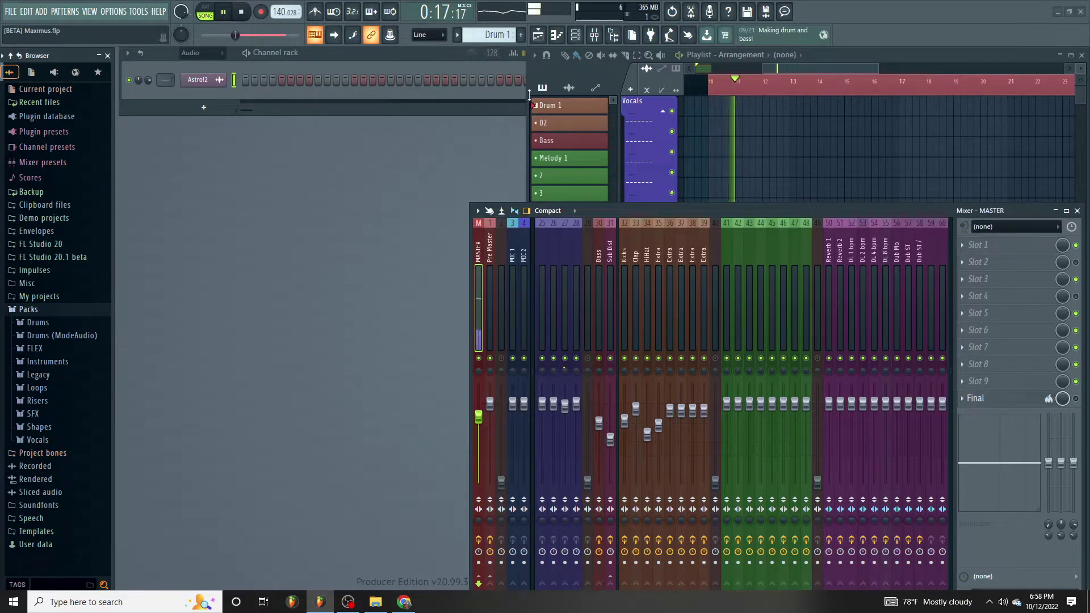
{"action": "left_click_drag", "start_coordinate": [639, 212], "coordinate": [373, 155]}
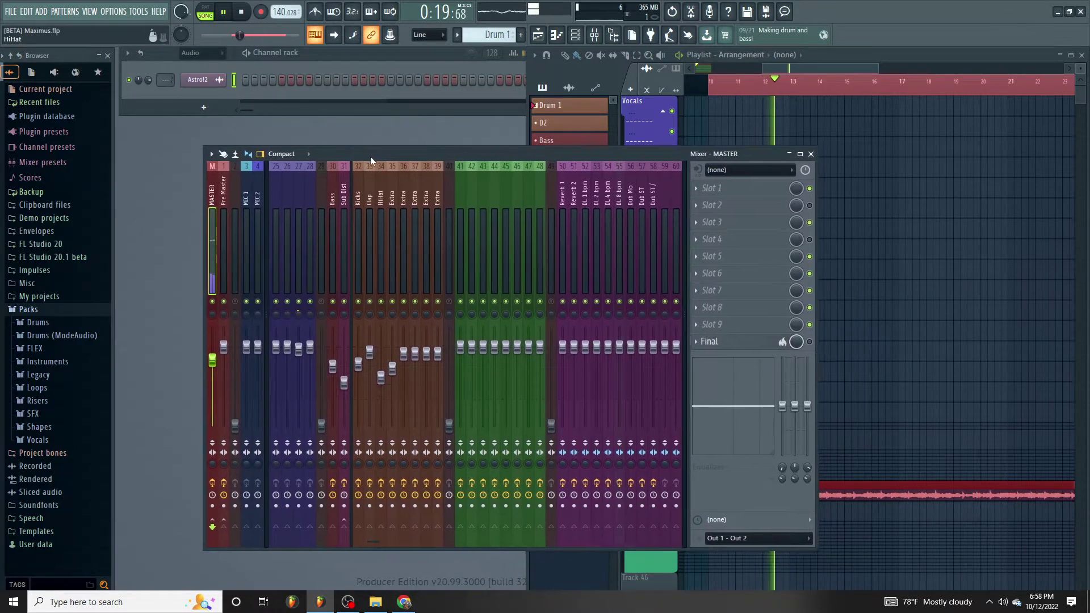
{"action": "left_click", "coordinate": [249, 14]}
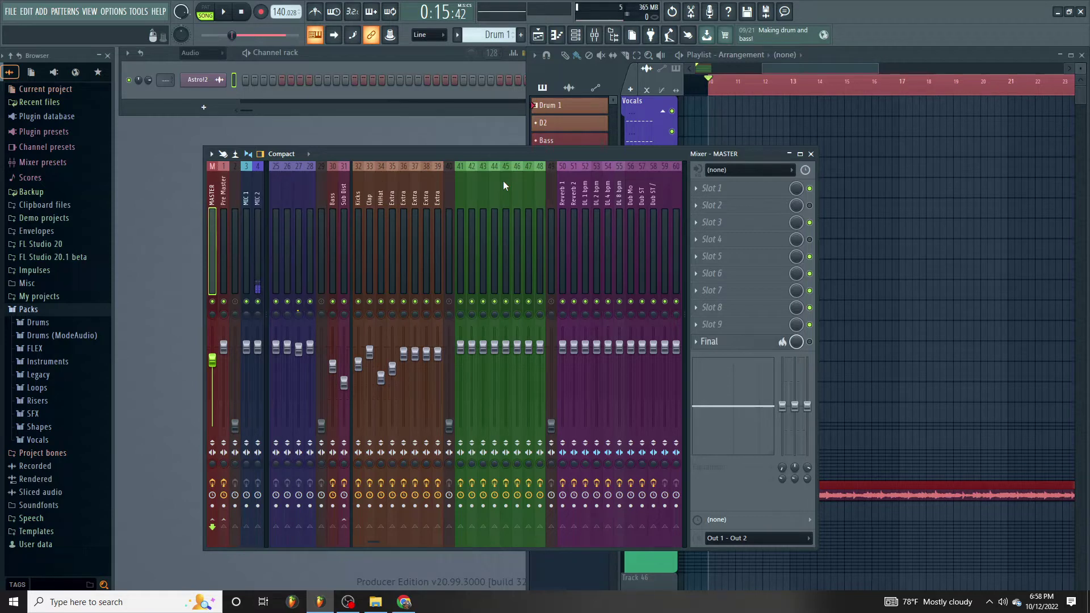
Load Maximus into the master channel's first slot and move its window over the mixer
{"action": "left_click", "coordinate": [720, 222]}
{"action": "left_click", "coordinate": [711, 188]}
{"action": "left_click", "coordinate": [704, 188]}
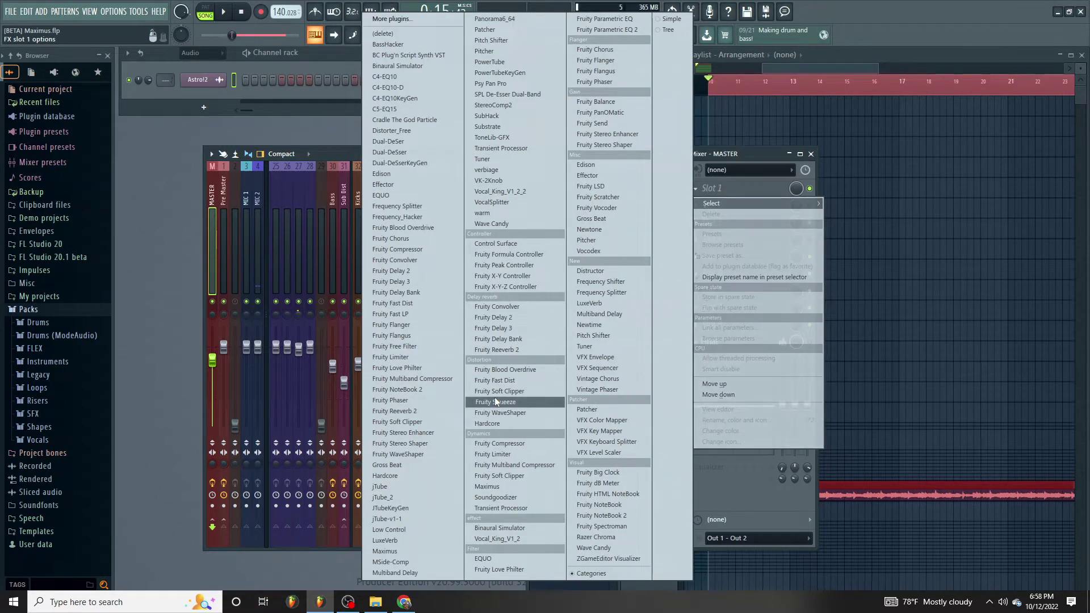
{"action": "key", "text": "m"}
{"action": "key", "text": "Return"}
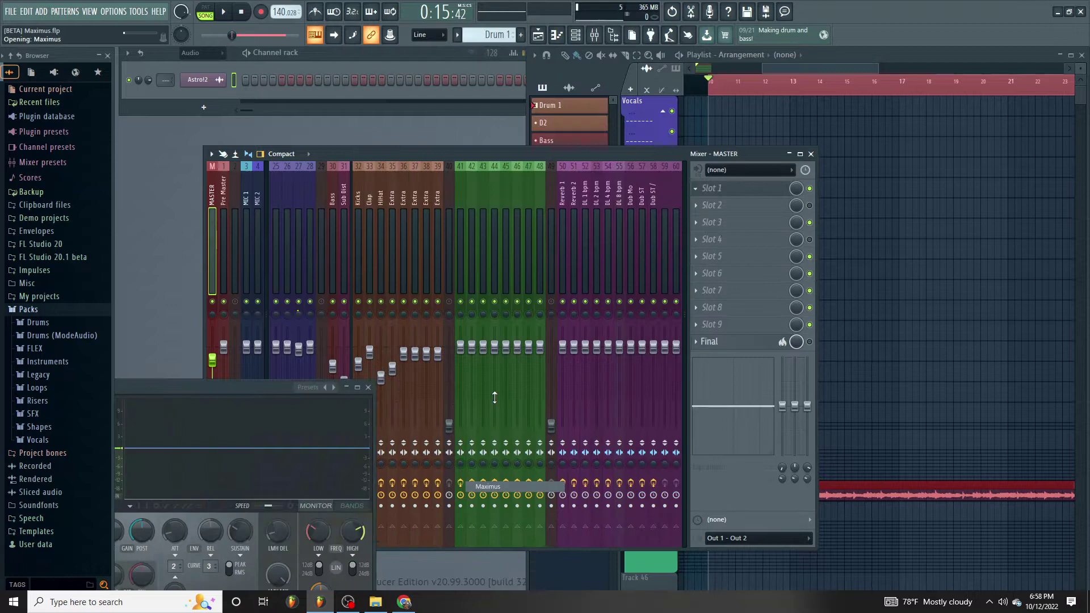
{"action": "left_click_drag", "start_coordinate": [291, 398], "coordinate": [622, 235]}
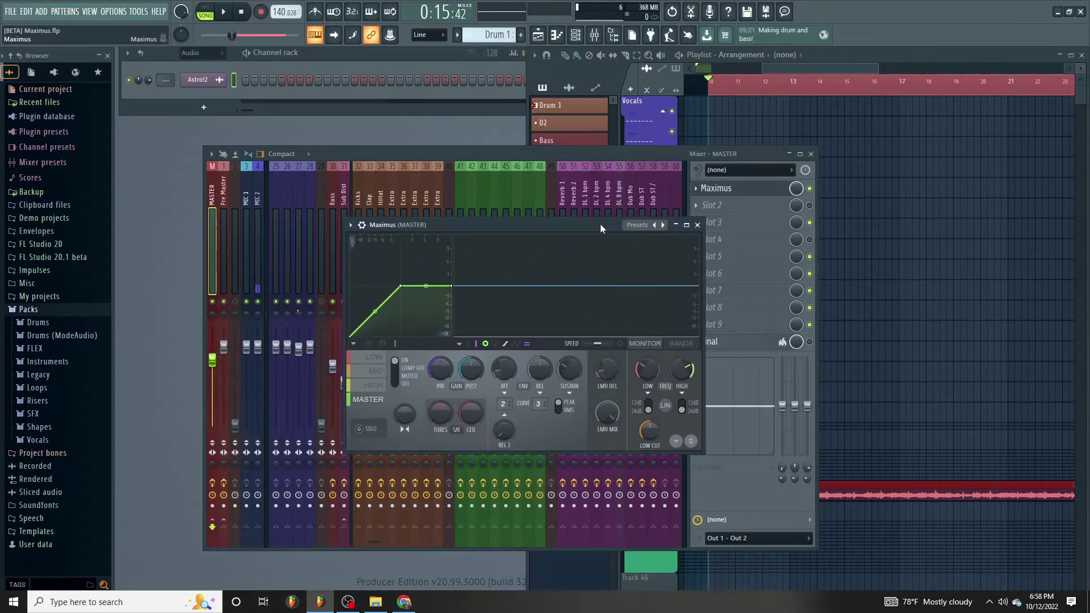
Switch band compression off, select the MID band, and lower the LOW band frequency to 65Hz
{"action": "left_click", "coordinate": [401, 385]}
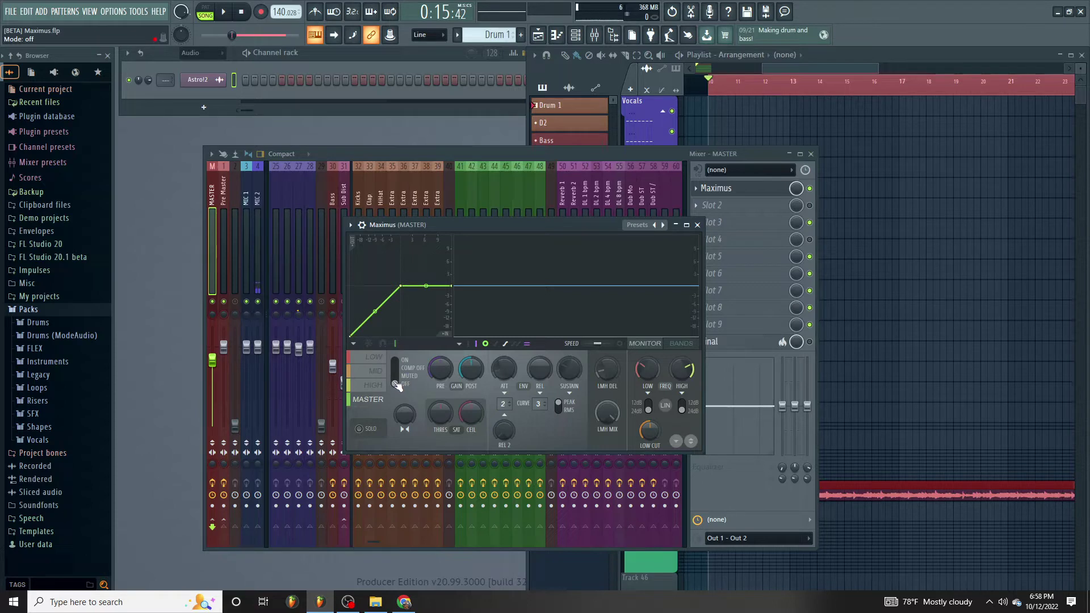
{"action": "left_click", "coordinate": [376, 358]}
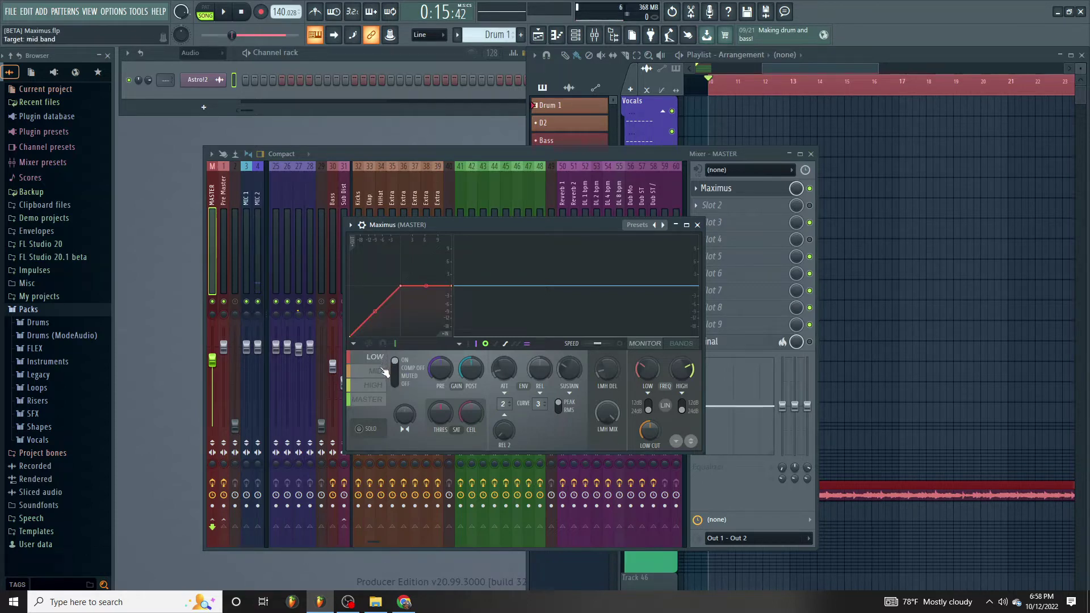
{"action": "left_click", "coordinate": [384, 371]}
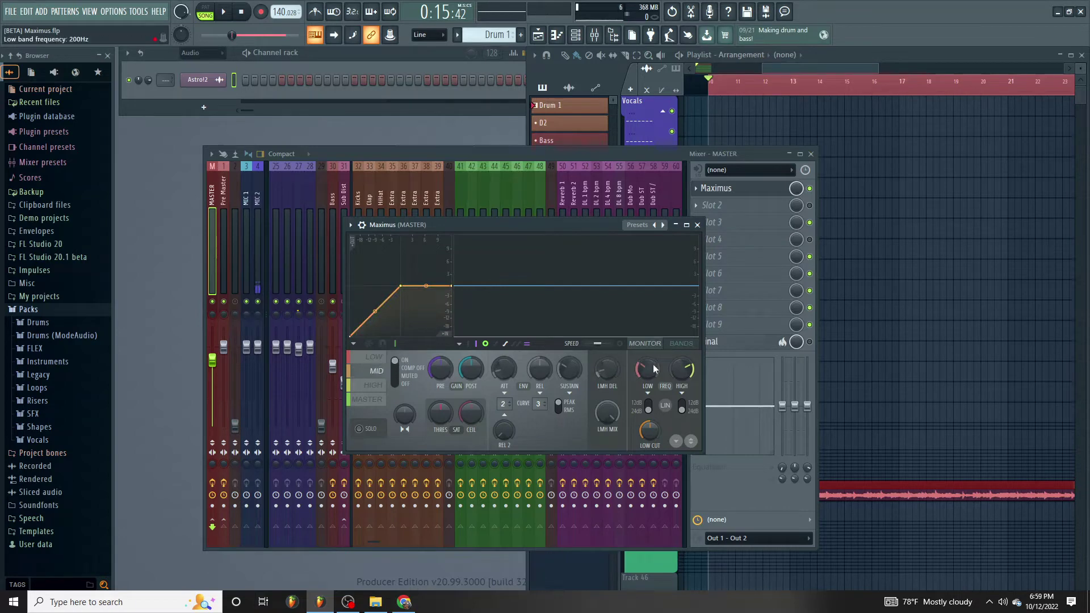
{"action": "left_click", "coordinate": [681, 343]}
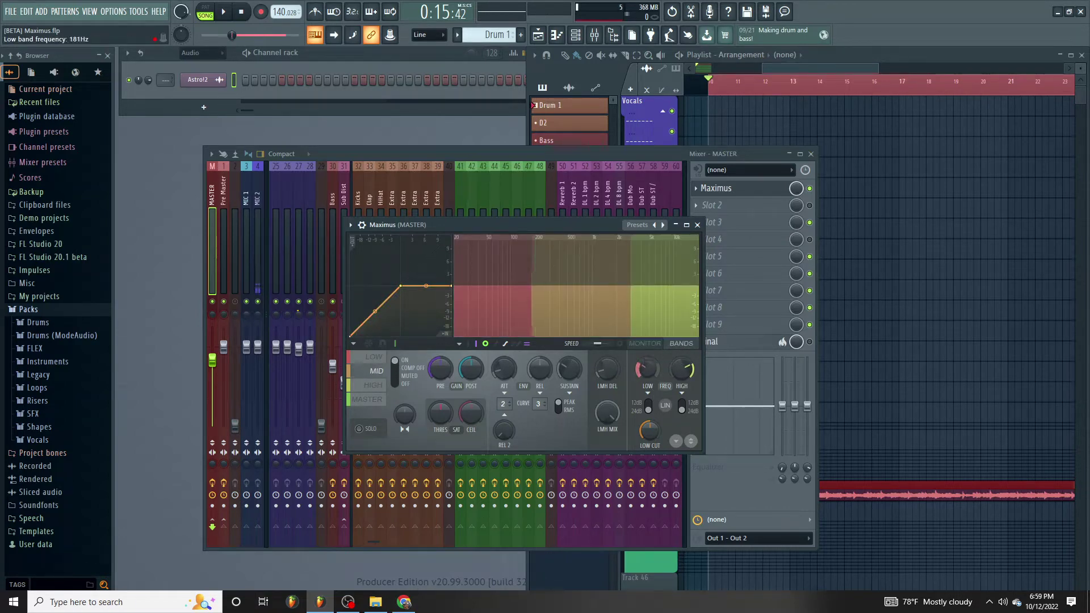
{"action": "left_click_drag", "start_coordinate": [647, 369], "coordinate": [682, 392]}
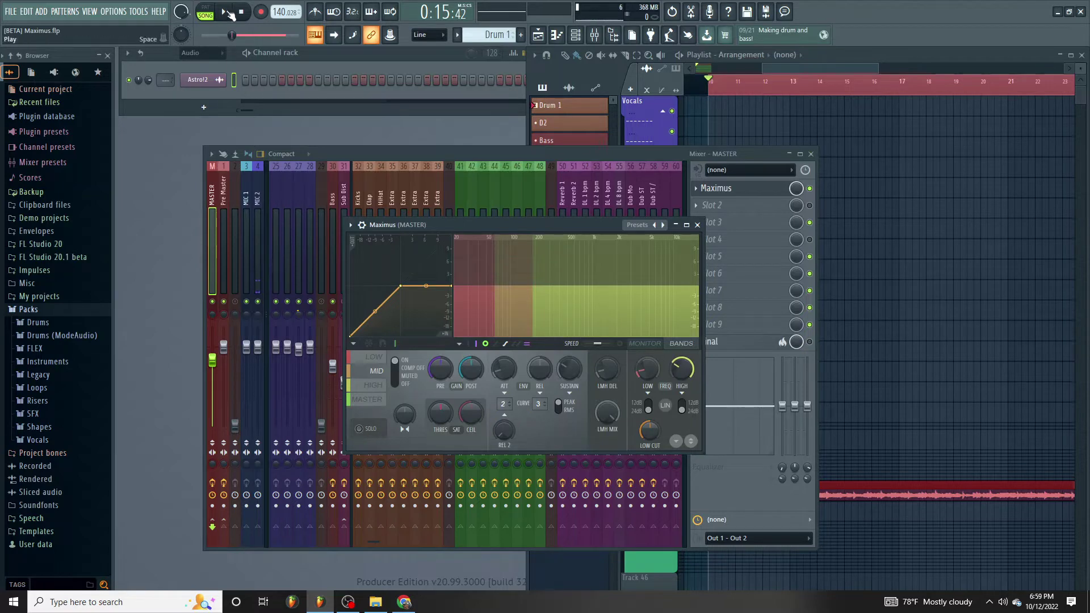
Solo the MID band during playback, raise a low curve point to boost the kick, then unsolo
{"action": "left_click", "coordinate": [359, 430]}
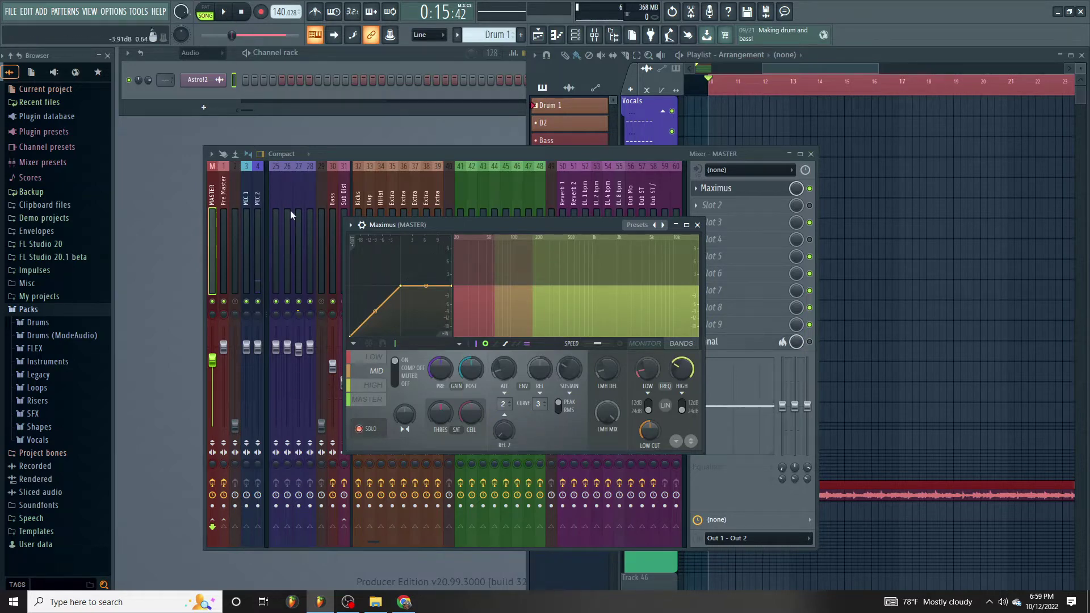
{"action": "left_click", "coordinate": [223, 11]}
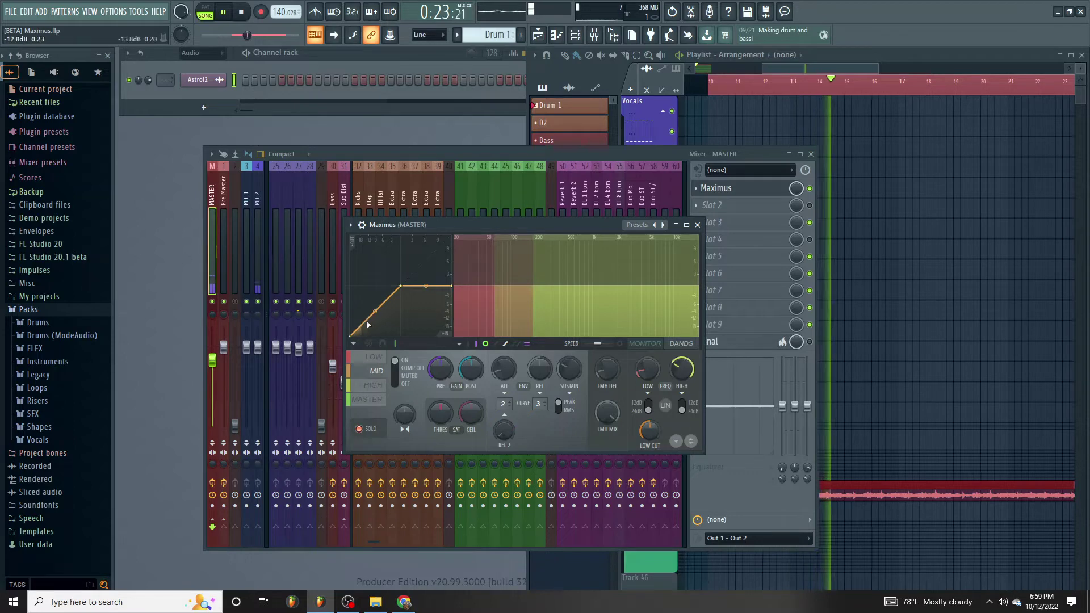
{"action": "left_click_drag", "start_coordinate": [364, 326], "coordinate": [369, 278]}
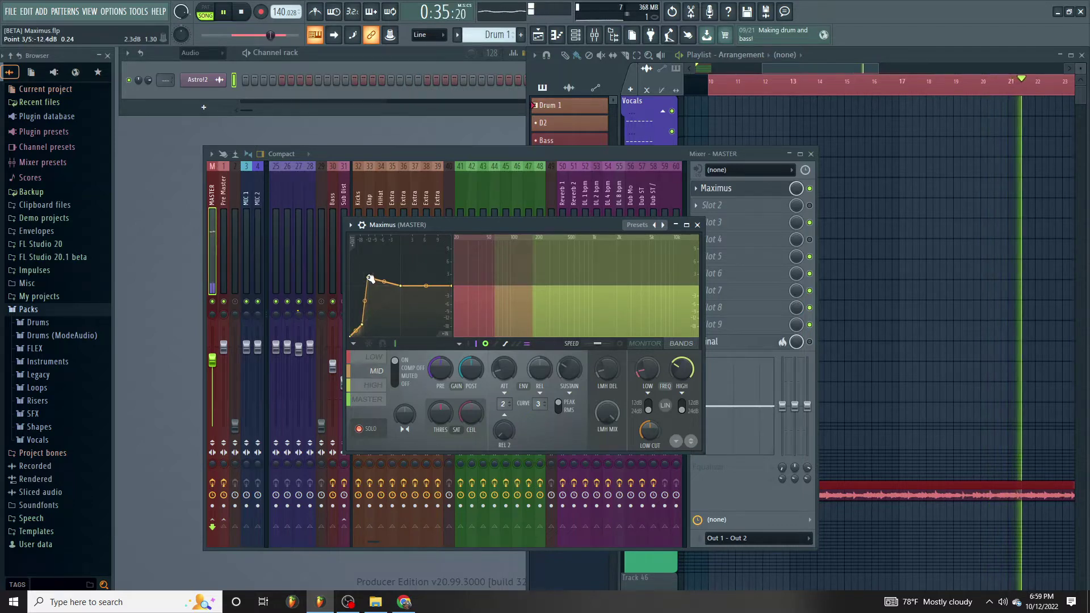
{"action": "left_click", "coordinate": [375, 429]}
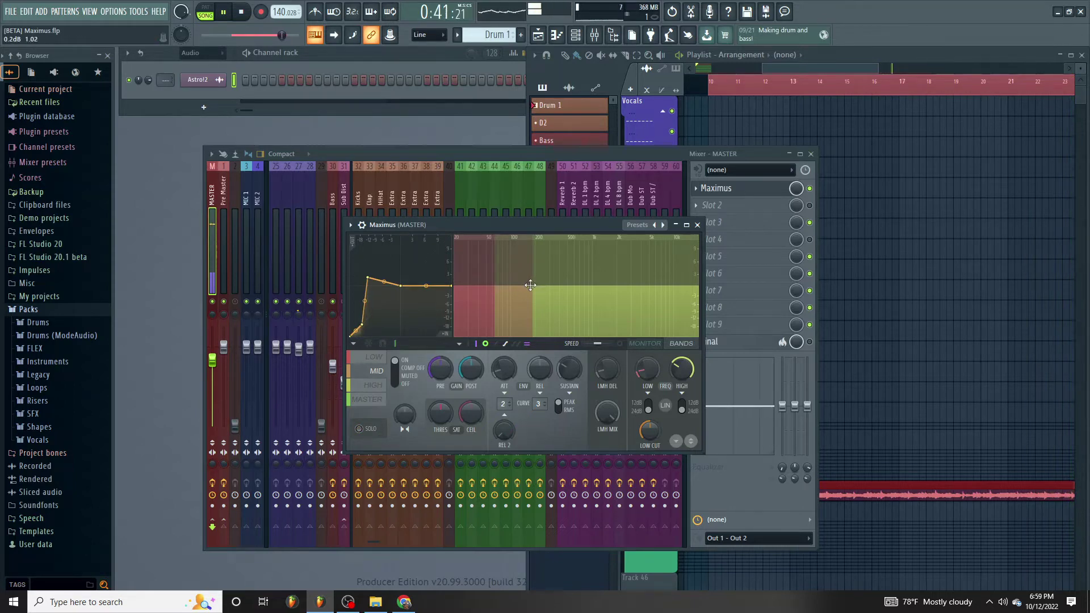
{"action": "left_click", "coordinate": [379, 372]}
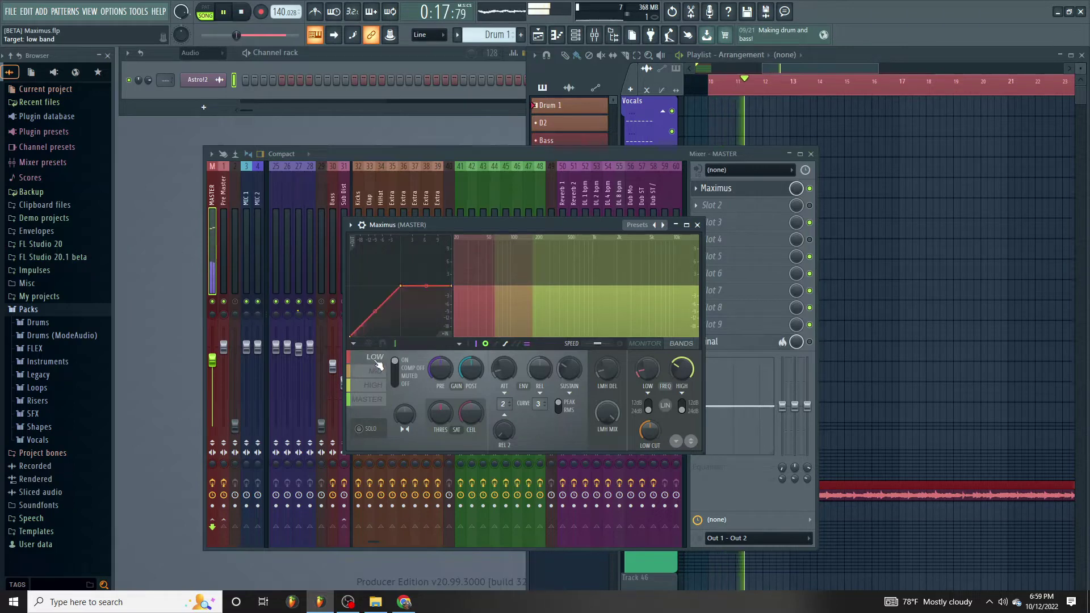
{"action": "left_click", "coordinate": [380, 373]}
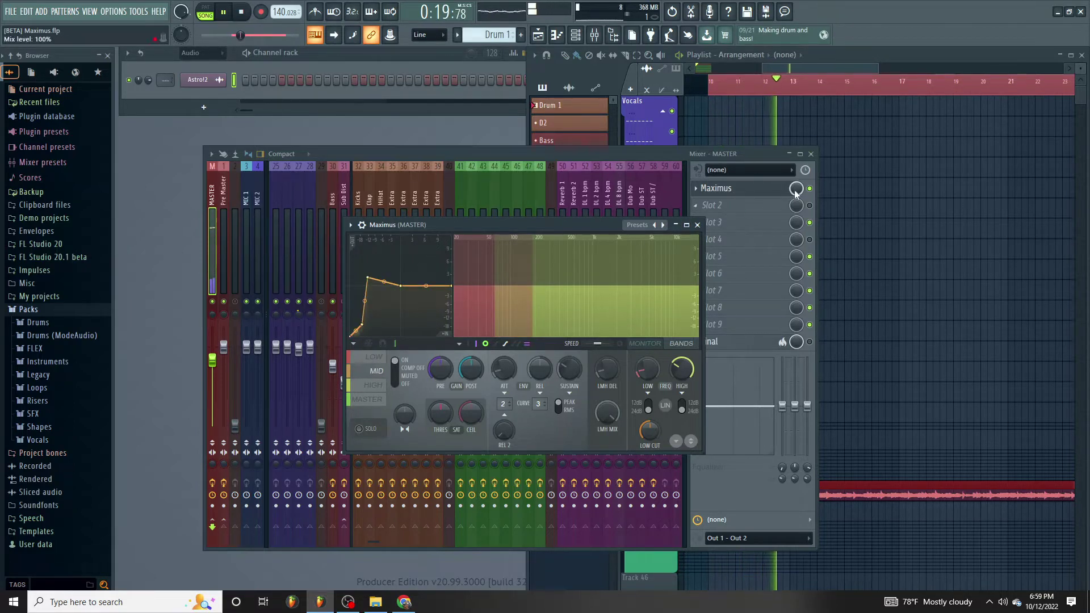
Compare the mix with Maximus bypassed and enabled, then reopen Maximus and move its window up-left
{"action": "key", "text": "space"}
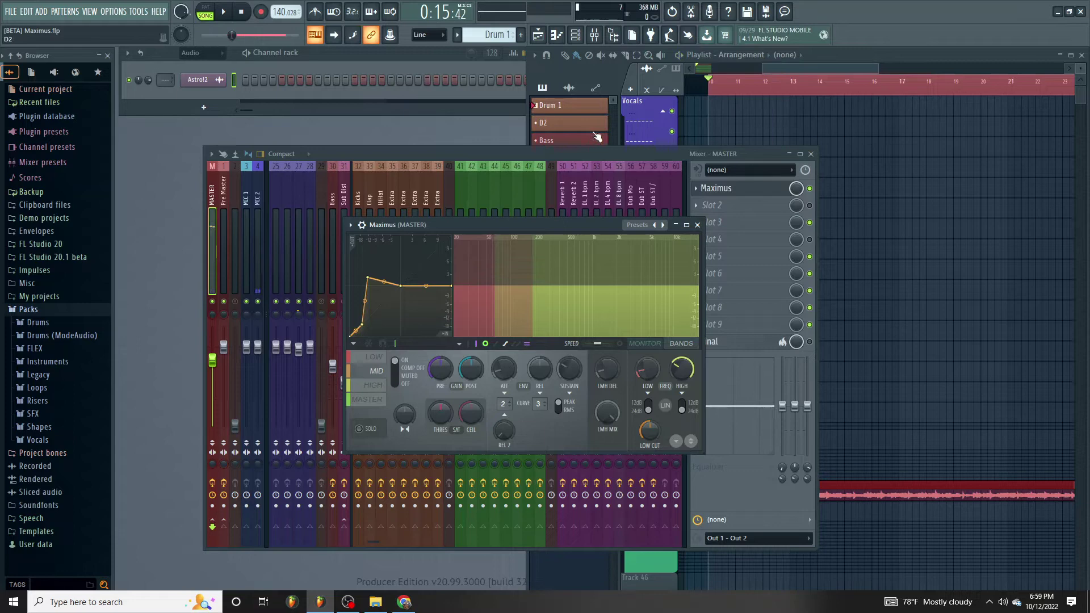
{"action": "left_click", "coordinate": [809, 189]}
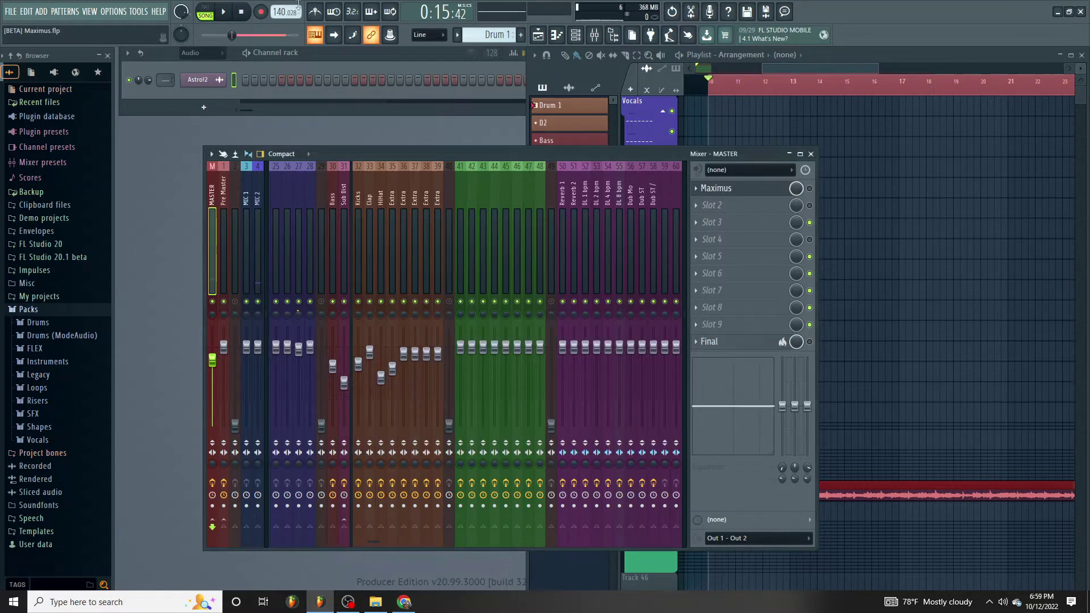
{"action": "left_click", "coordinate": [226, 17]}
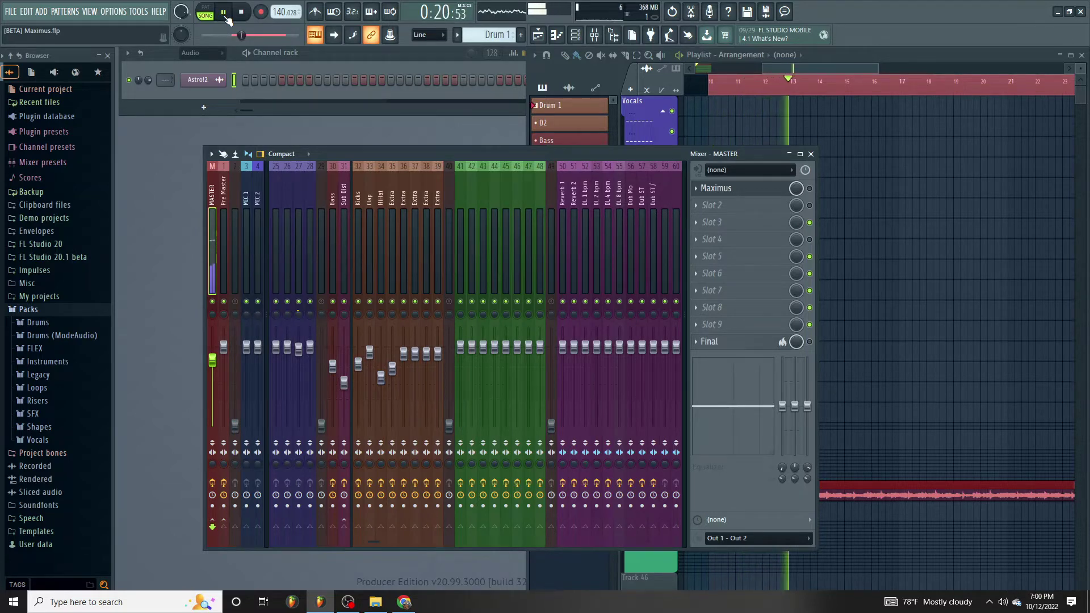
{"action": "left_click", "coordinate": [810, 189]}
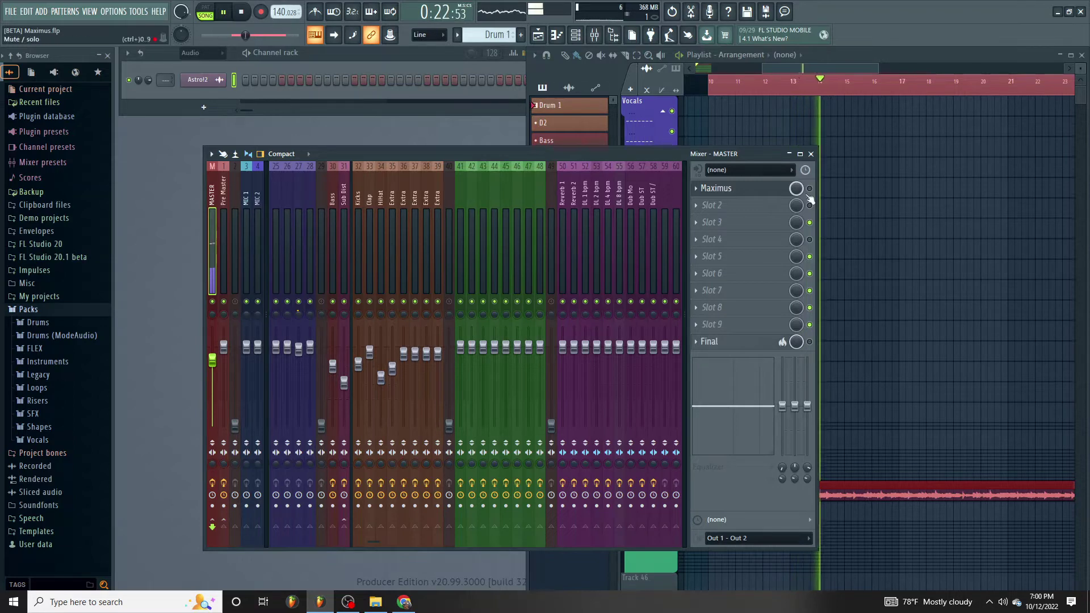
{"action": "left_click", "coordinate": [763, 189]}
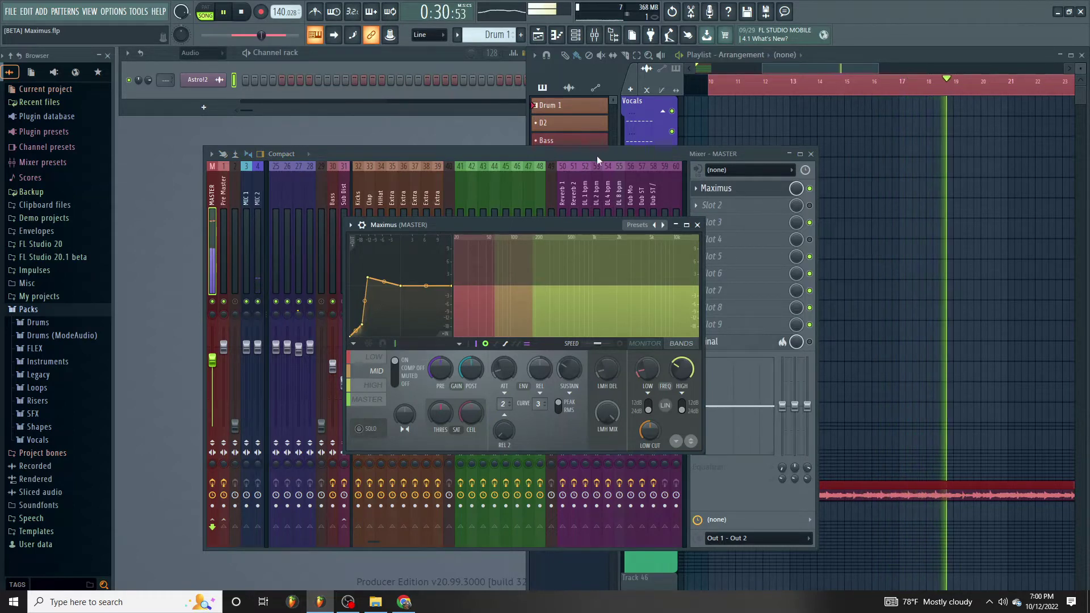
{"action": "key", "text": "space"}
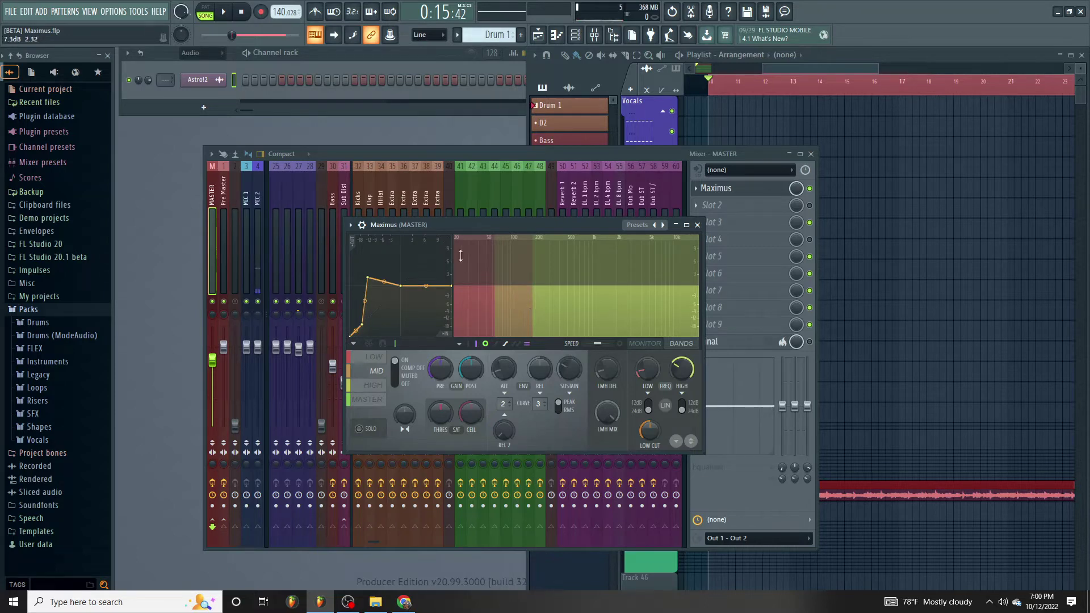
{"action": "left_click_drag", "start_coordinate": [502, 230], "coordinate": [386, 181]}
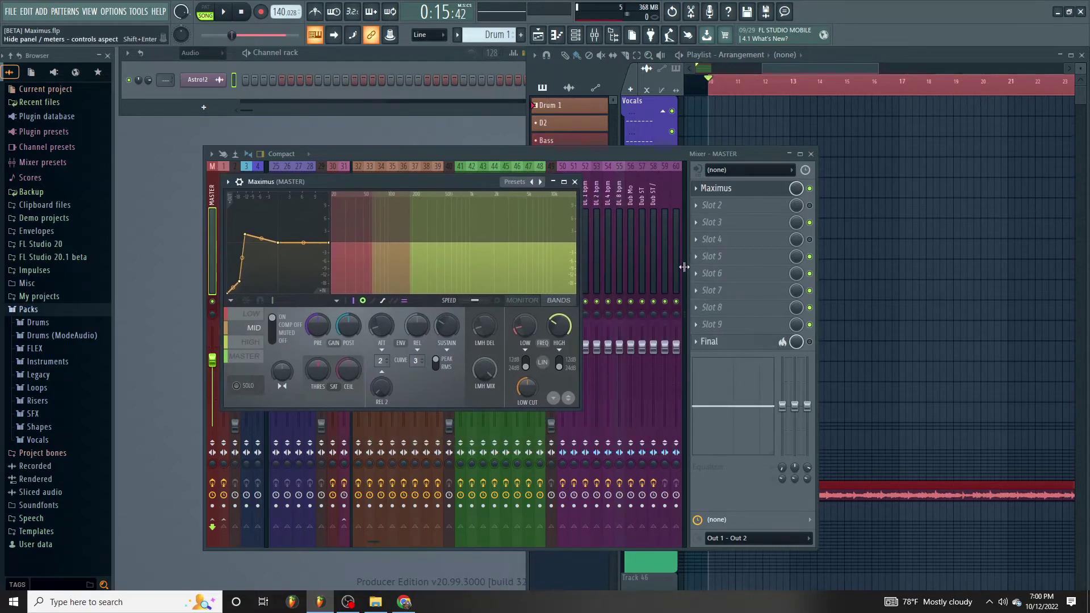
Load Fruity Soft Clipper into master slot 3, after Maximus
{"action": "left_click", "coordinate": [697, 224]}
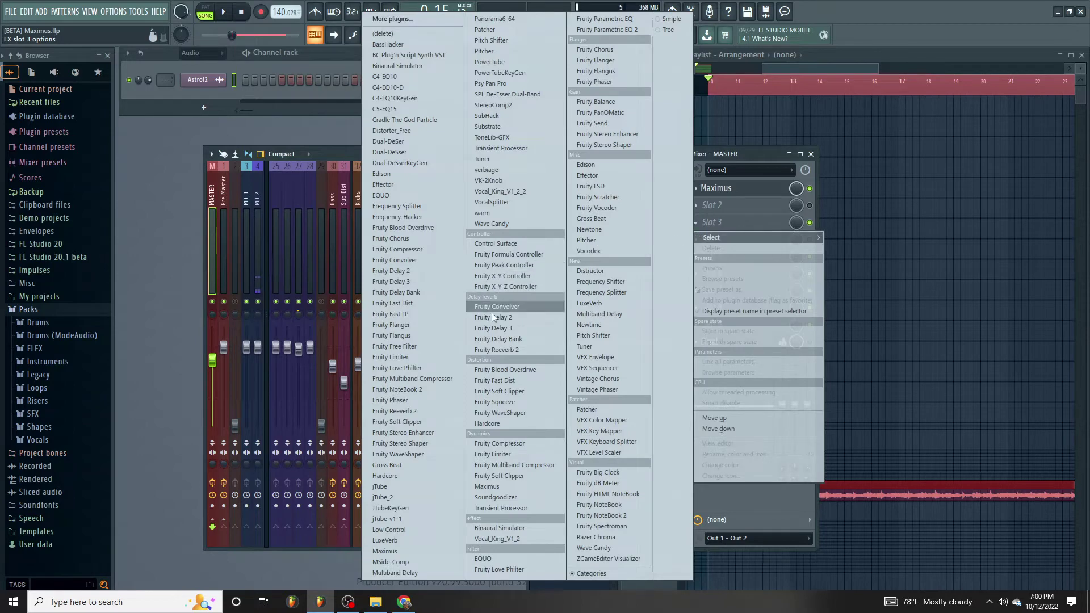
{"action": "left_click", "coordinate": [444, 423]}
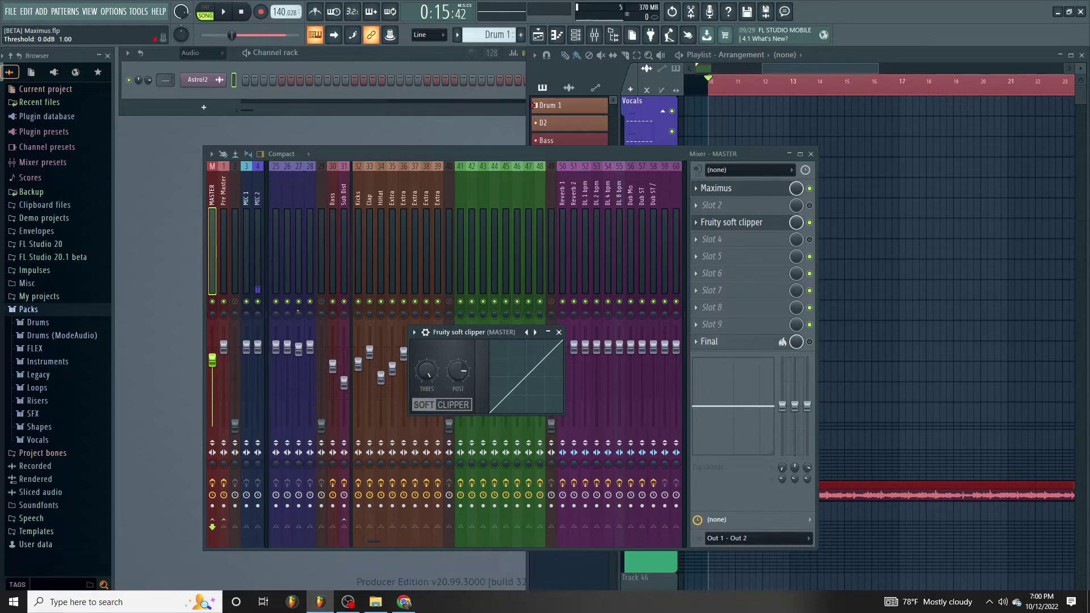
In Maximus, switch the MASTER band on, raise its last curve point to 12 dB, and play
{"action": "left_click", "coordinate": [559, 332]}
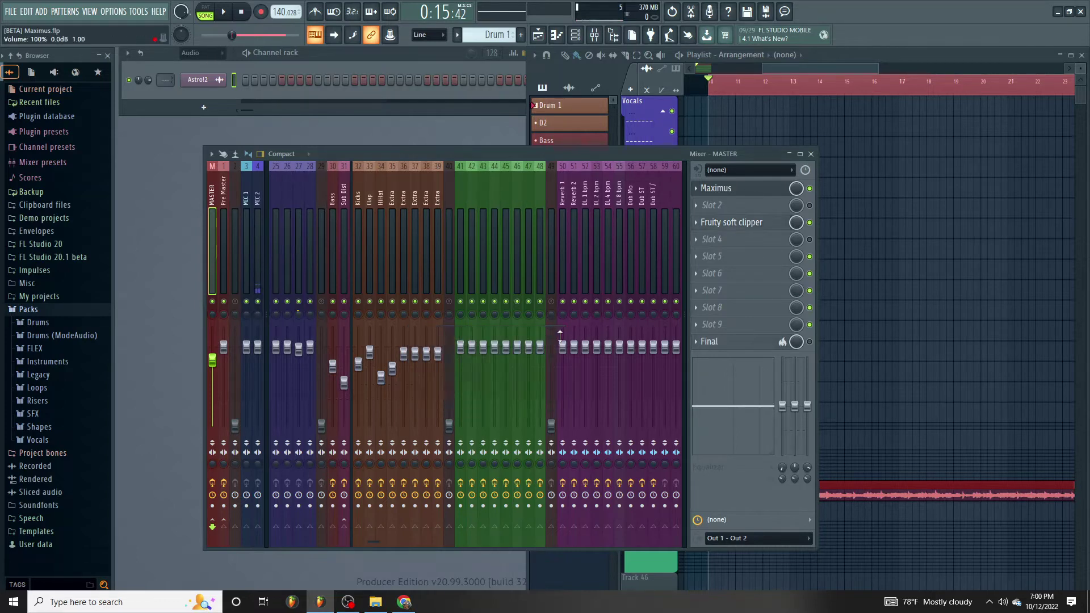
{"action": "left_click", "coordinate": [733, 189]}
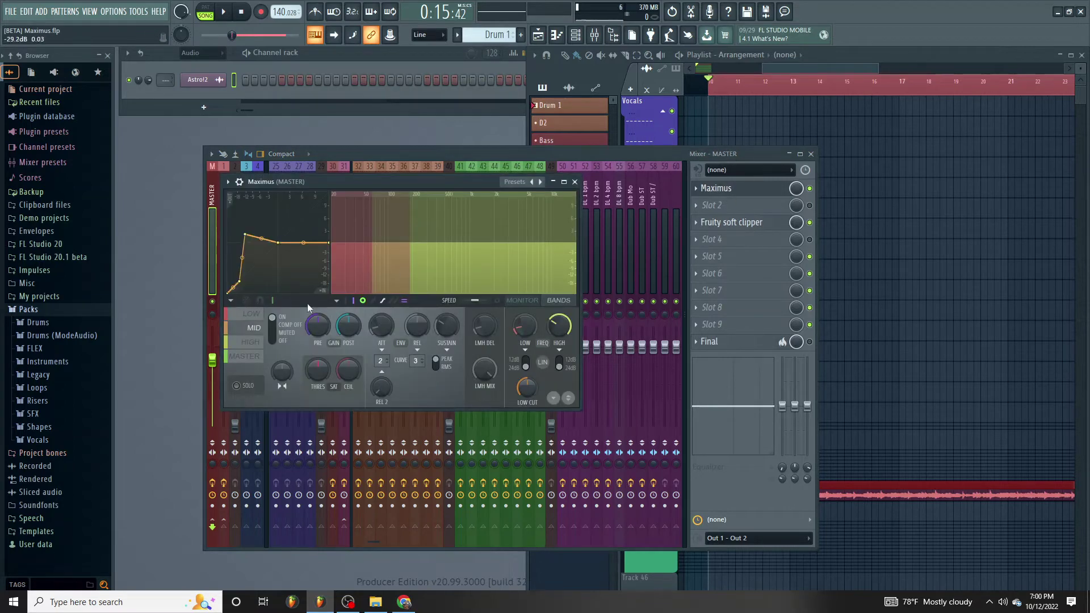
{"action": "left_click", "coordinate": [260, 356]}
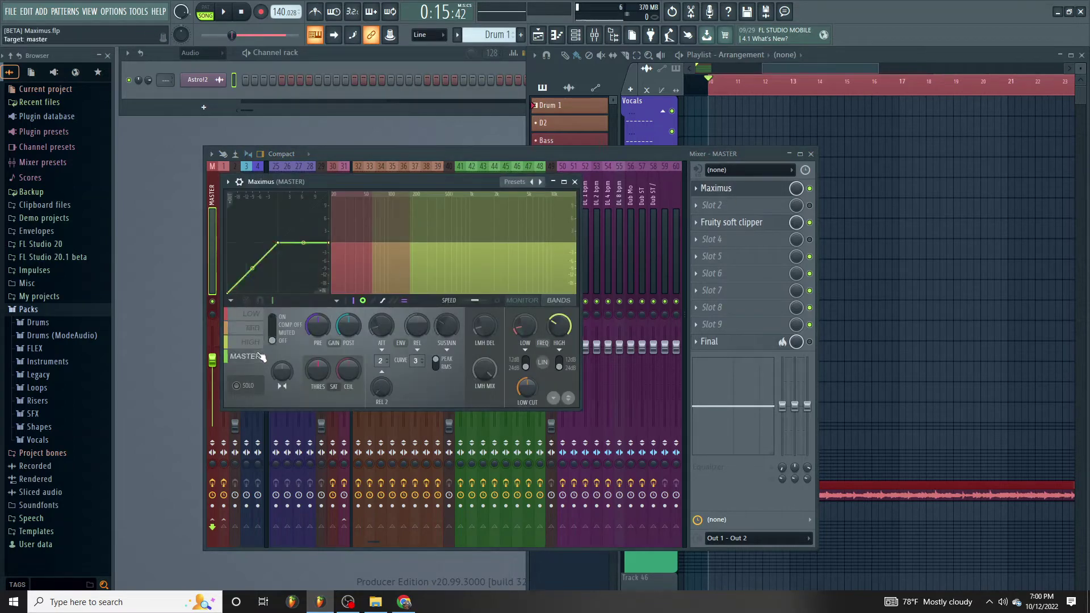
{"action": "left_click", "coordinate": [274, 326]}
{"action": "left_click_drag", "start_coordinate": [327, 246], "coordinate": [337, 192]}
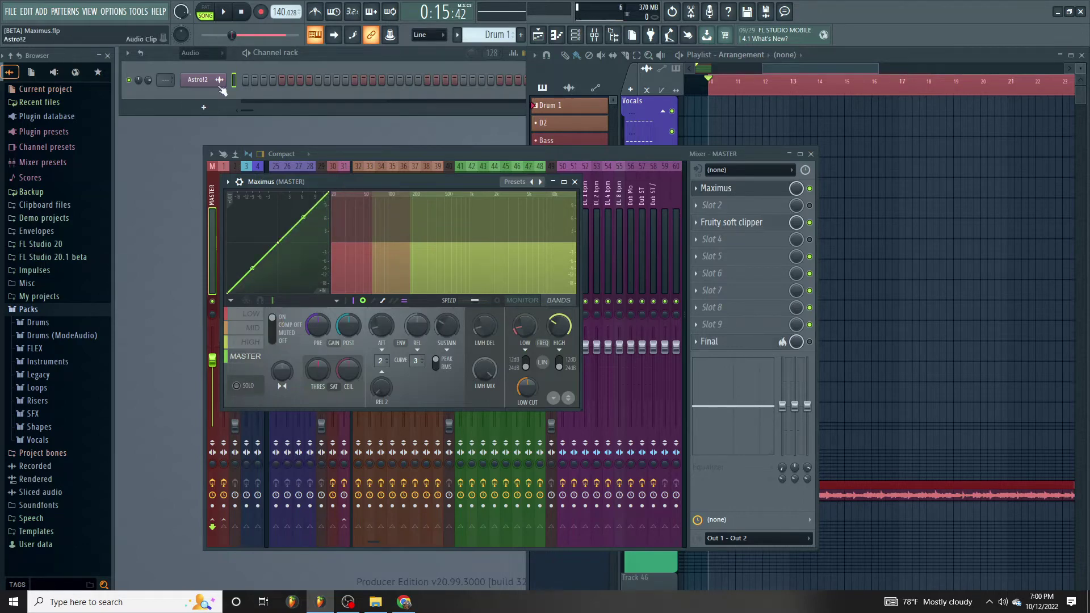
{"action": "left_click", "coordinate": [230, 17]}
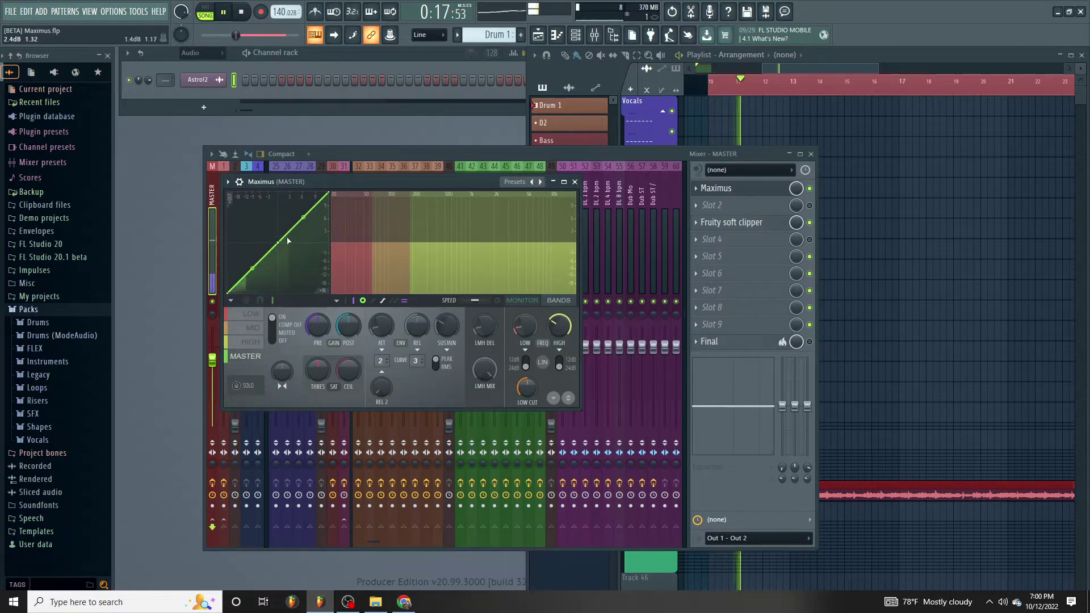
Turn on compression for the MID band, then stop playback
{"action": "left_click", "coordinate": [258, 328]}
{"action": "left_click", "coordinate": [259, 356]}
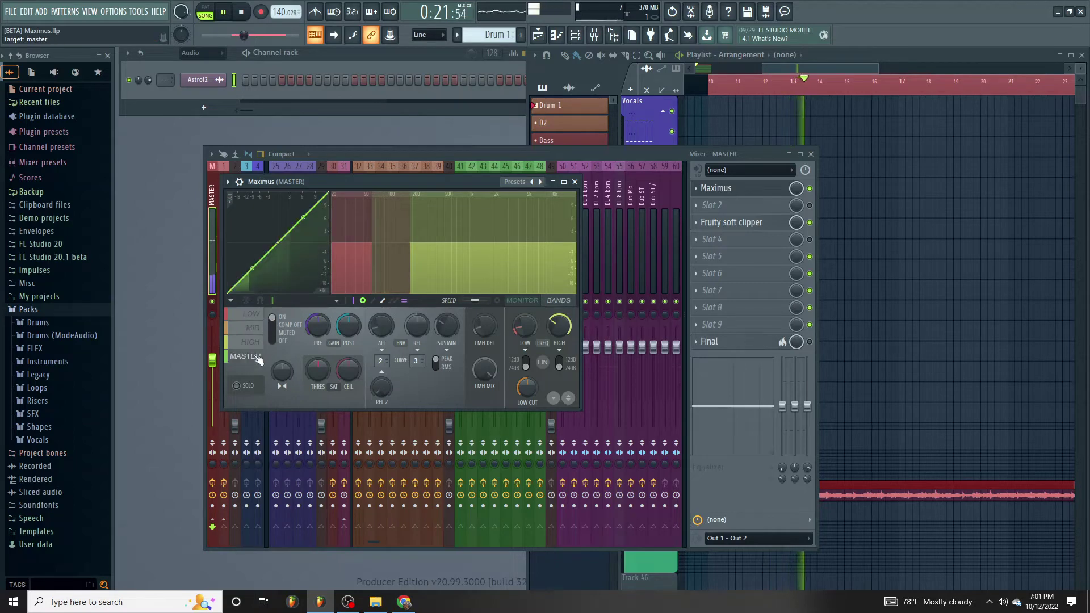
{"action": "left_click", "coordinate": [262, 327]}
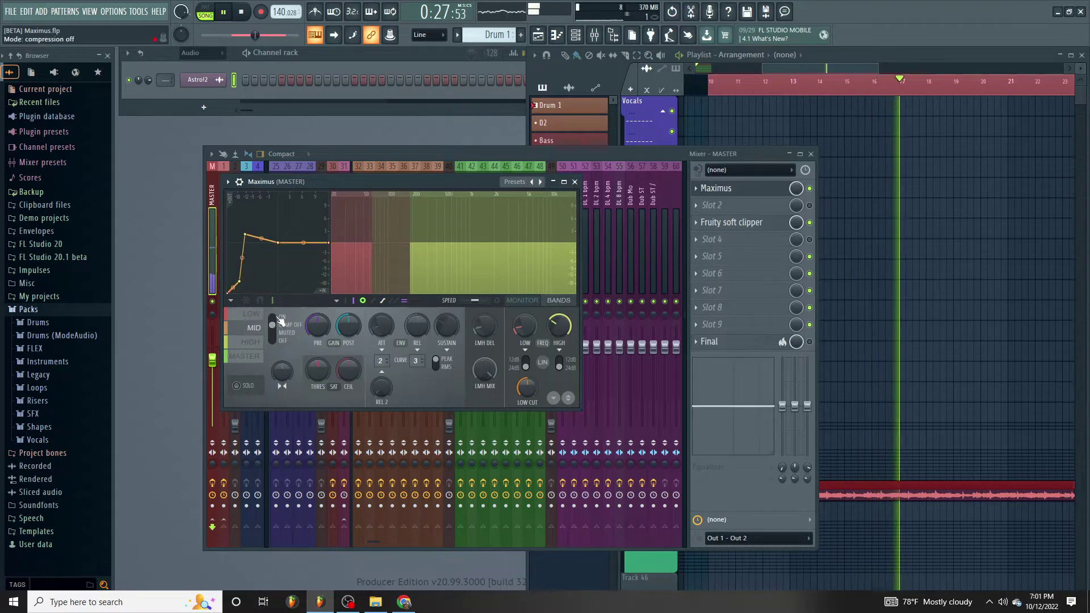
{"action": "left_click", "coordinate": [279, 318]}
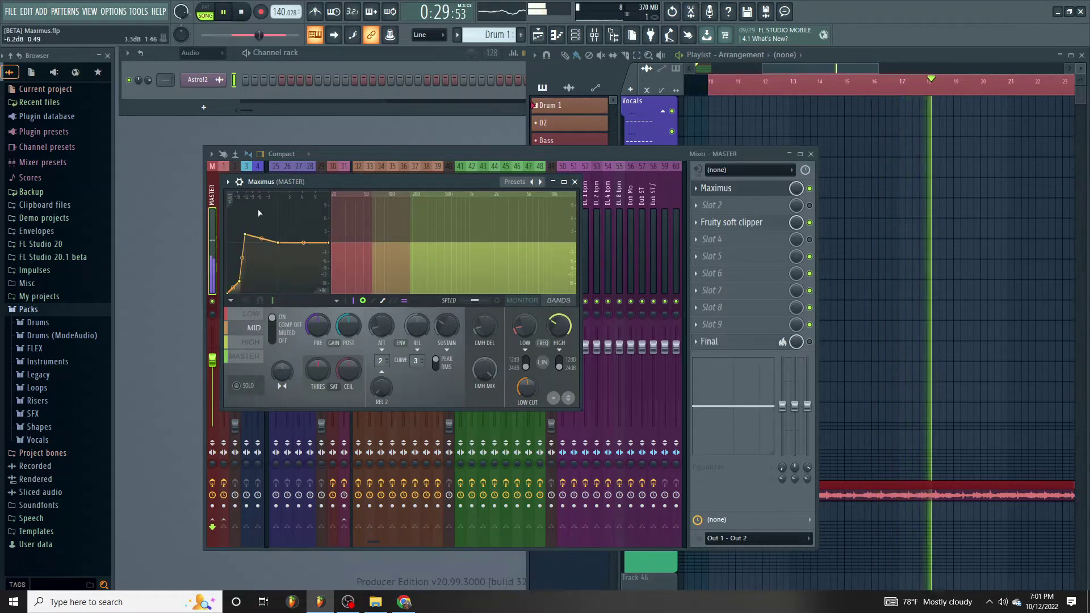
{"action": "left_click", "coordinate": [242, 12]}
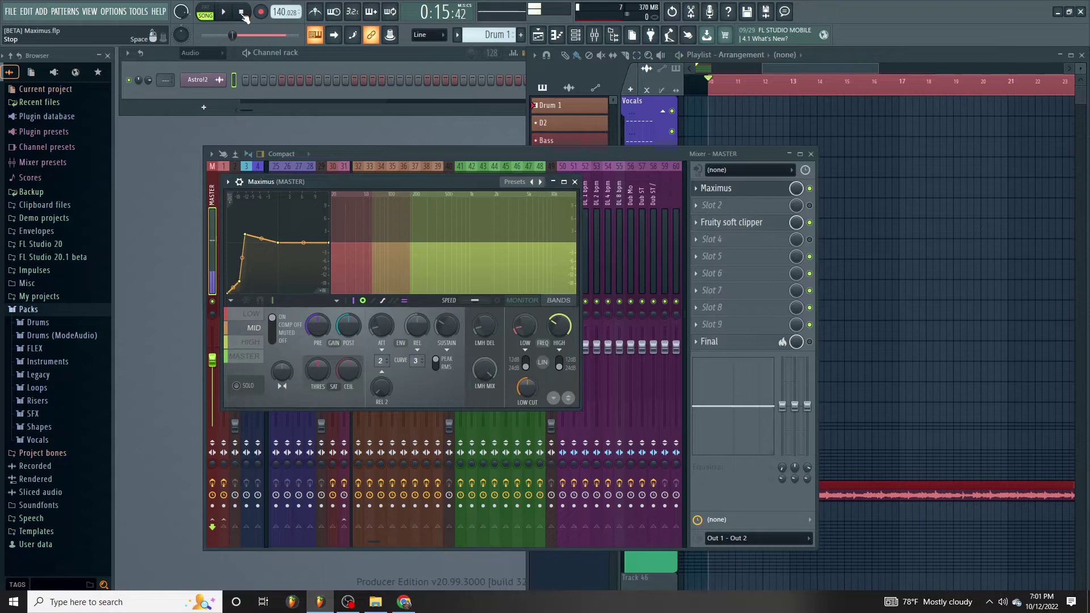
Check the Fruity Soft Clipper settings, then switch back to the Maximus window on the master
{"action": "left_click", "coordinate": [719, 224]}
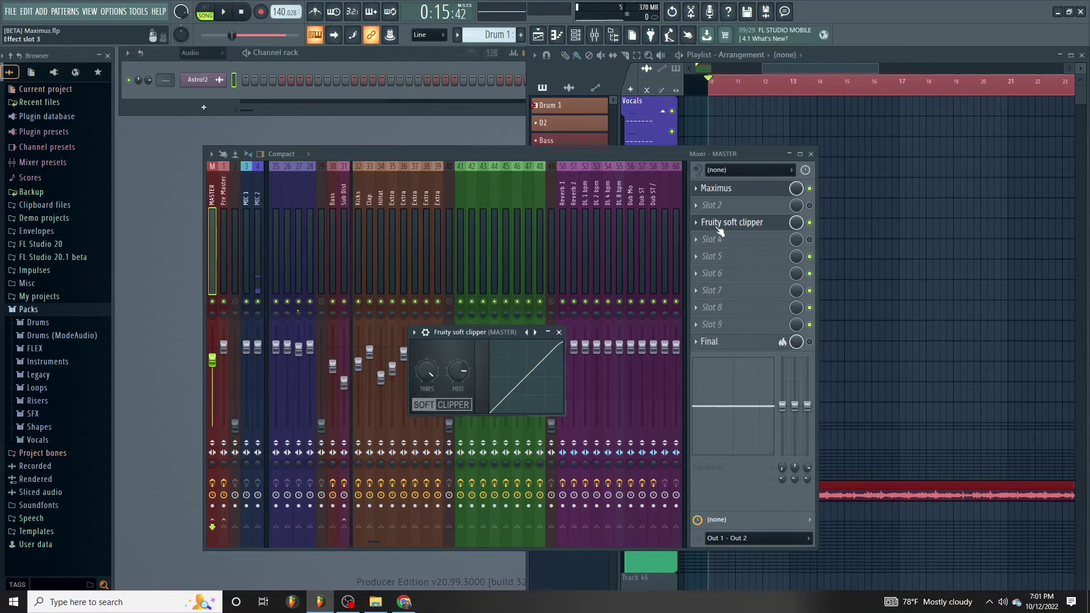
{"action": "left_click", "coordinate": [720, 224]}
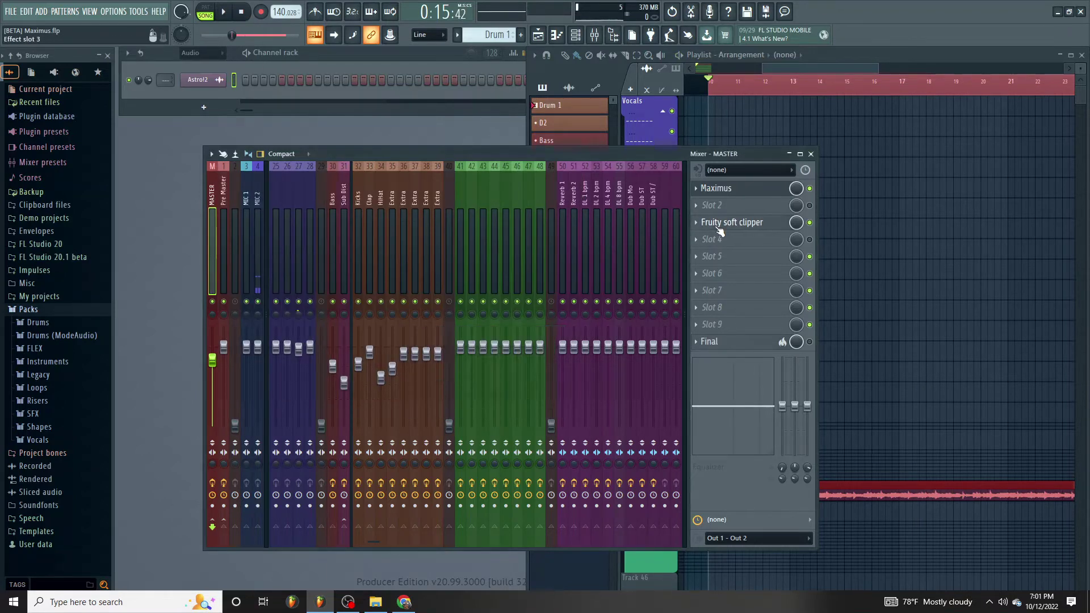
{"action": "left_click", "coordinate": [720, 225]}
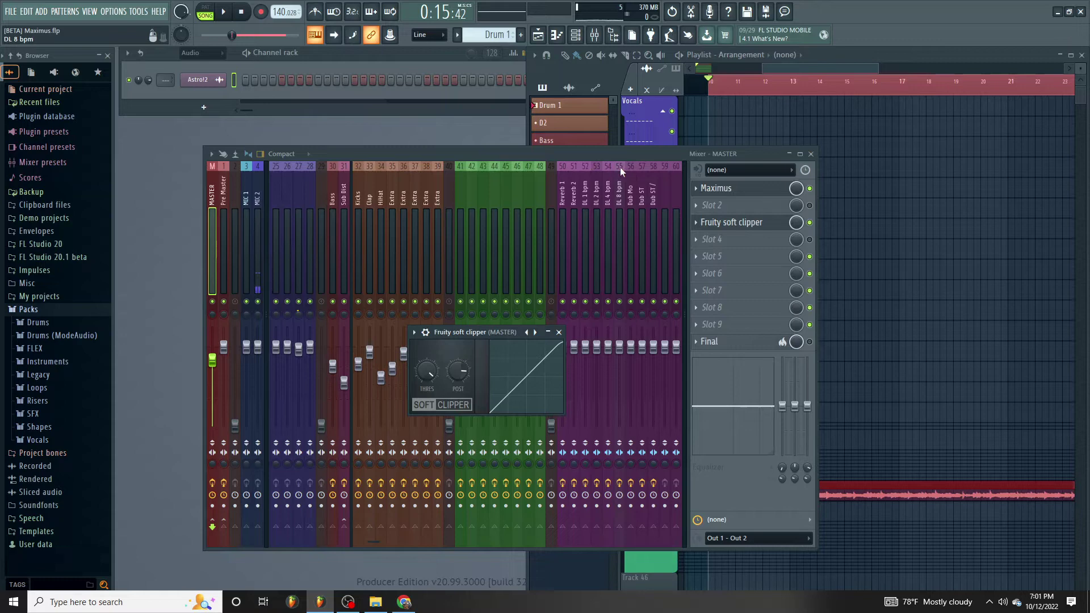
{"action": "left_click", "coordinate": [718, 188]}
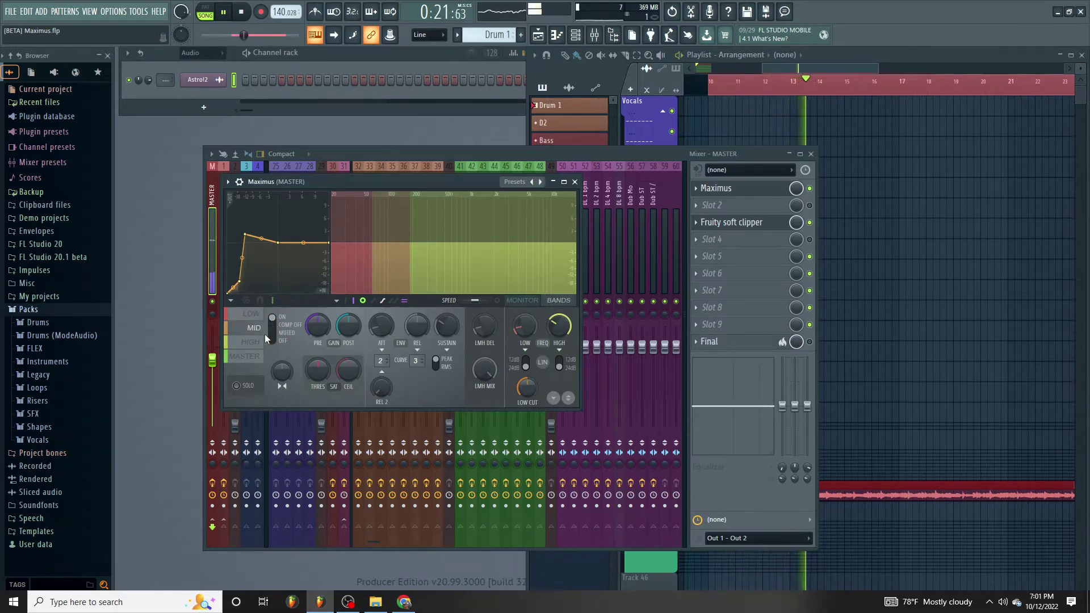
Solo the MID band, raise its curve points into a quiet-level boost, trim PRE gain slightly, unsolo
{"action": "left_click", "coordinate": [249, 387]}
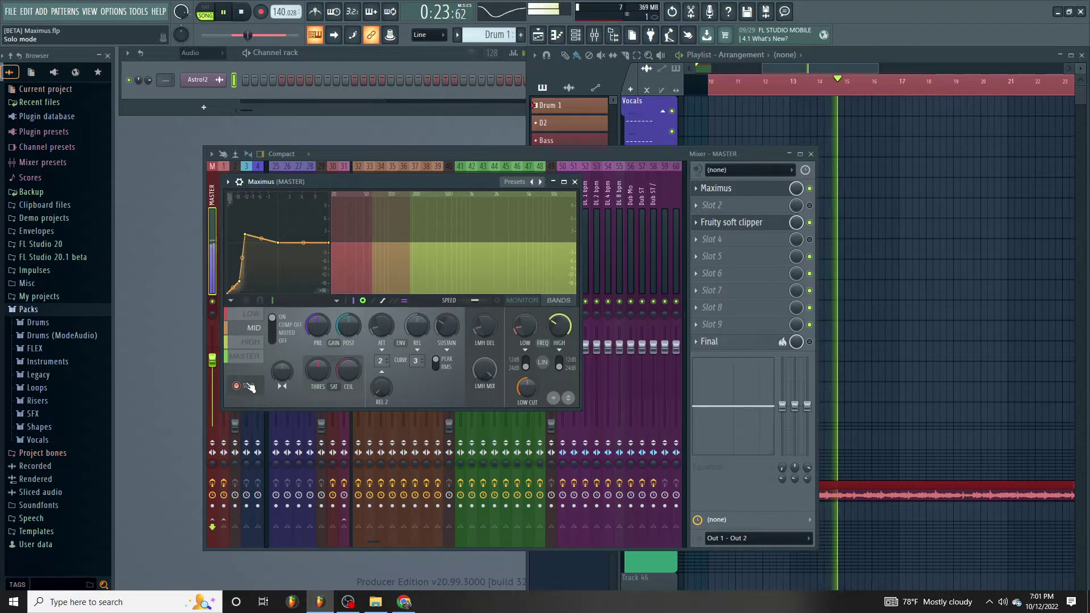
{"action": "left_click_drag", "start_coordinate": [248, 237], "coordinate": [247, 221]}
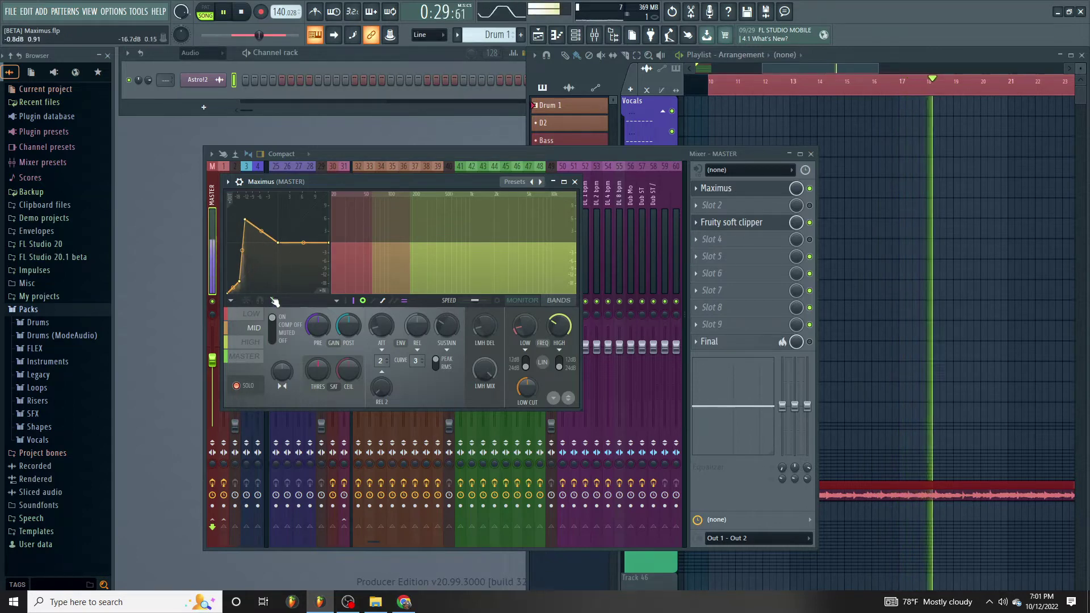
{"action": "left_click_drag", "start_coordinate": [280, 244], "coordinate": [279, 222]}
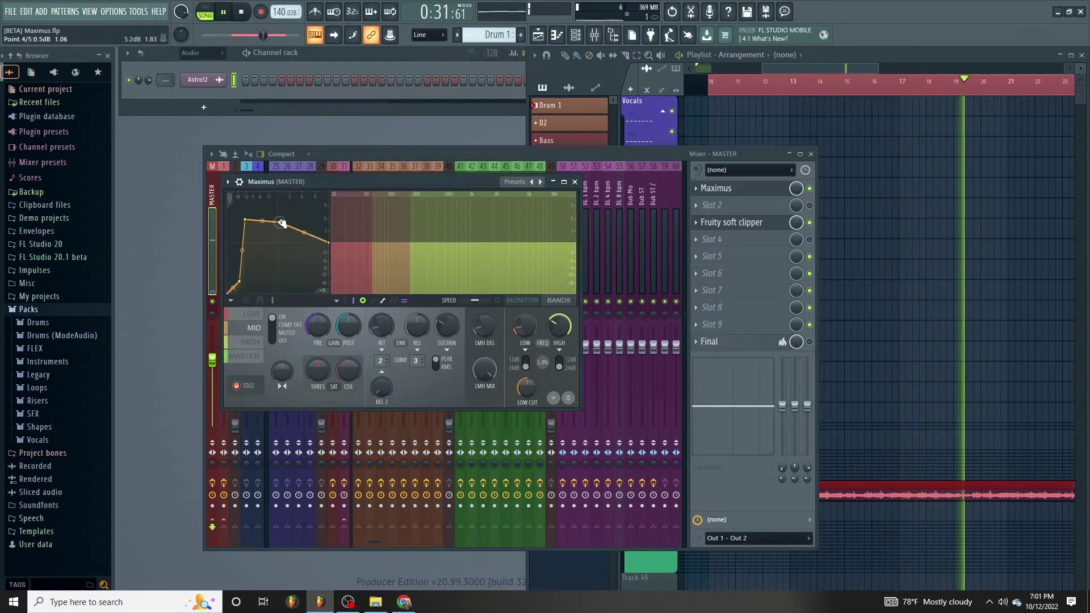
{"action": "left_click_drag", "start_coordinate": [306, 324], "coordinate": [307, 333]}
{"action": "left_click_drag", "start_coordinate": [245, 219], "coordinate": [241, 213]}
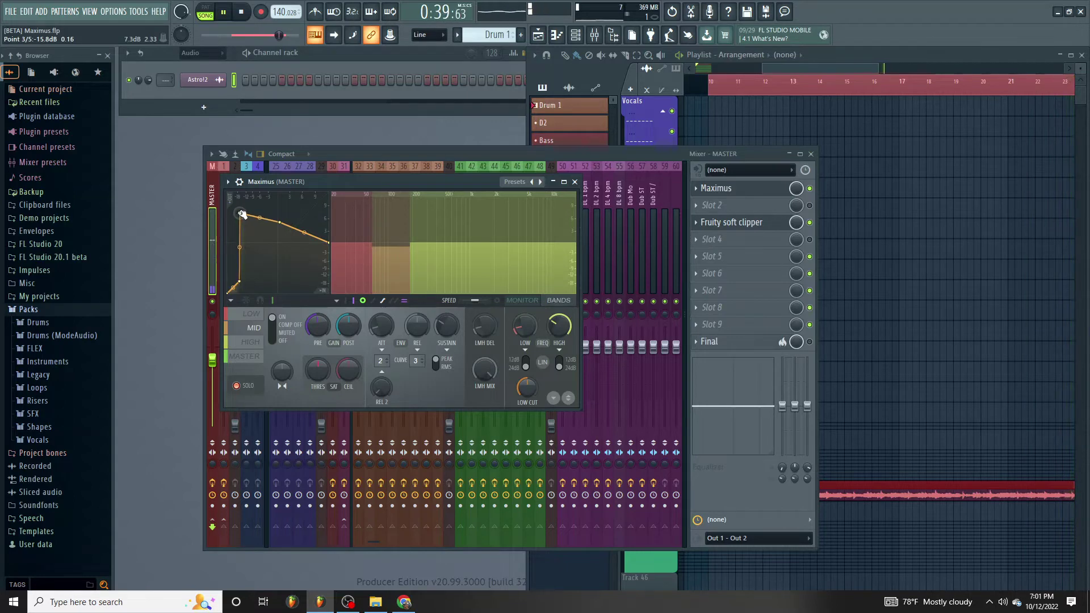
{"action": "left_click", "coordinate": [247, 384]}
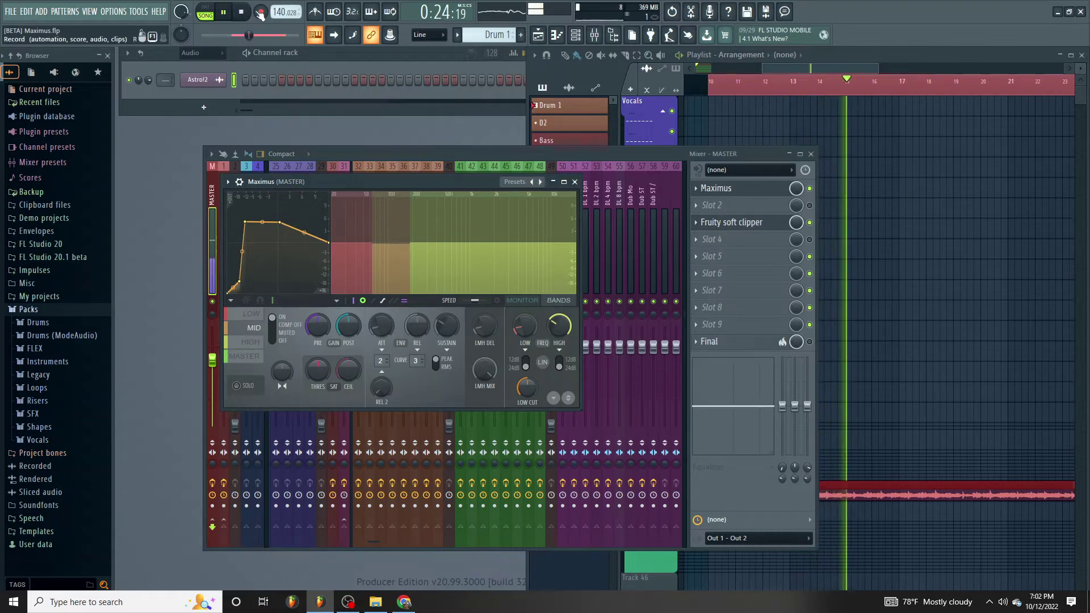
{"action": "left_click", "coordinate": [242, 11]}
{"action": "left_click", "coordinate": [809, 188]}
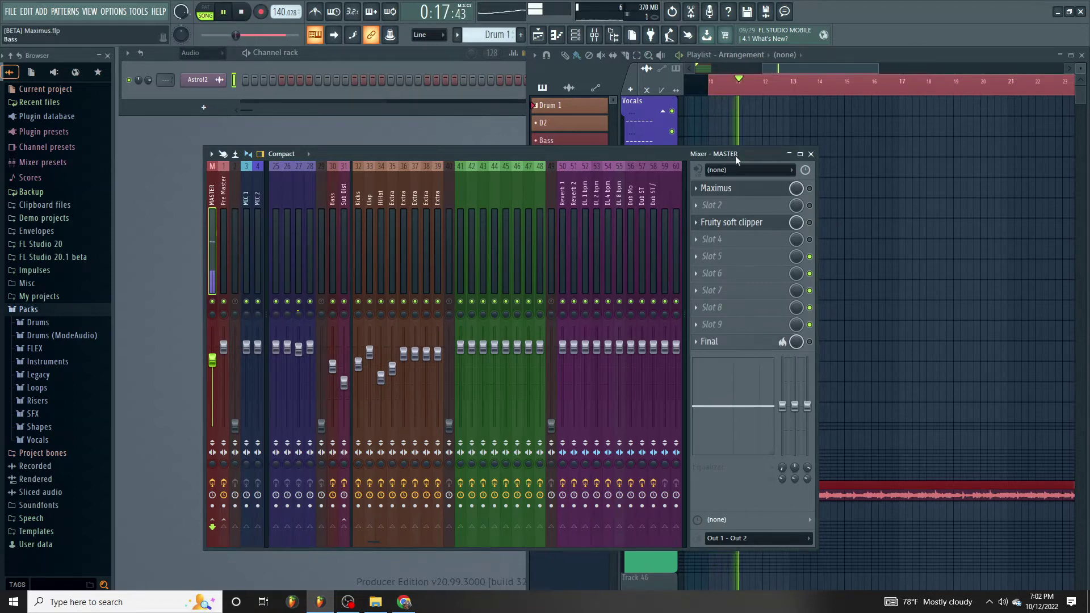
{"action": "left_click", "coordinate": [812, 190]}
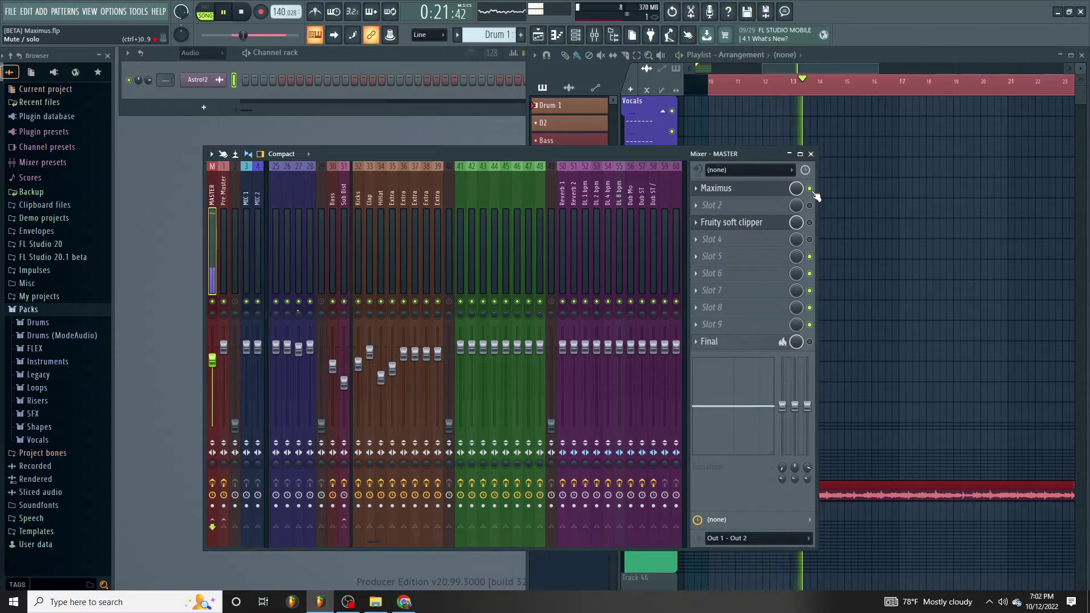
{"action": "left_click", "coordinate": [809, 223]}
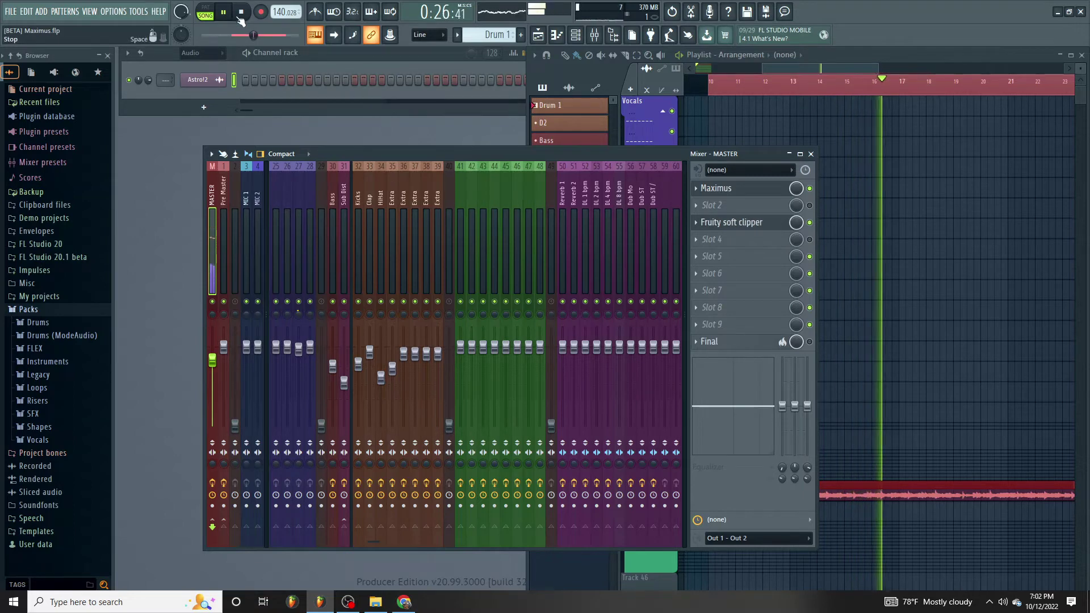
{"action": "key", "text": "space"}
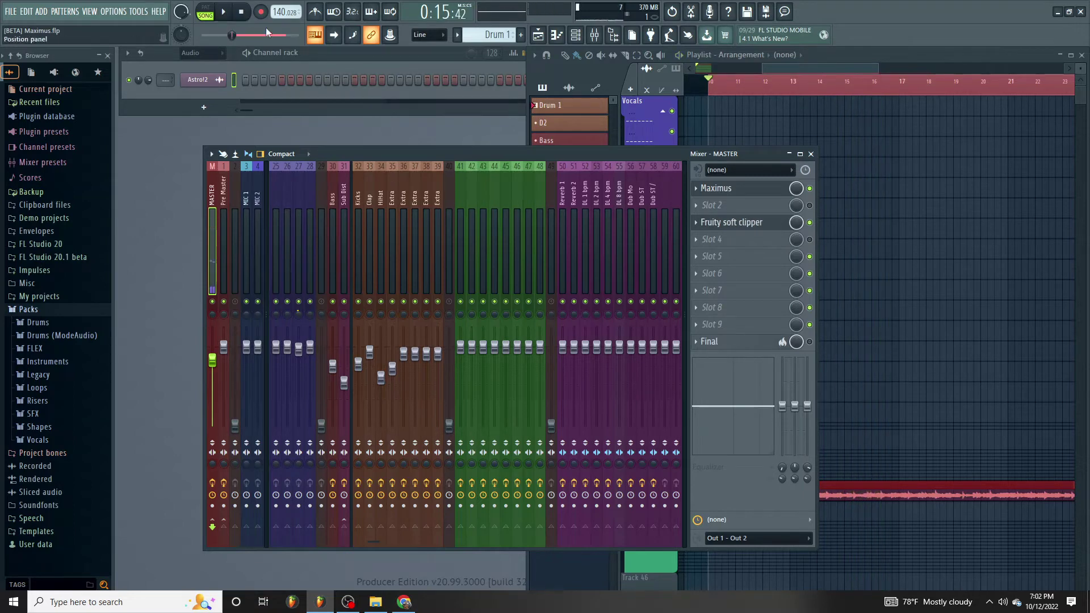
{"action": "left_click", "coordinate": [736, 223]}
{"action": "key", "text": "Escape"}
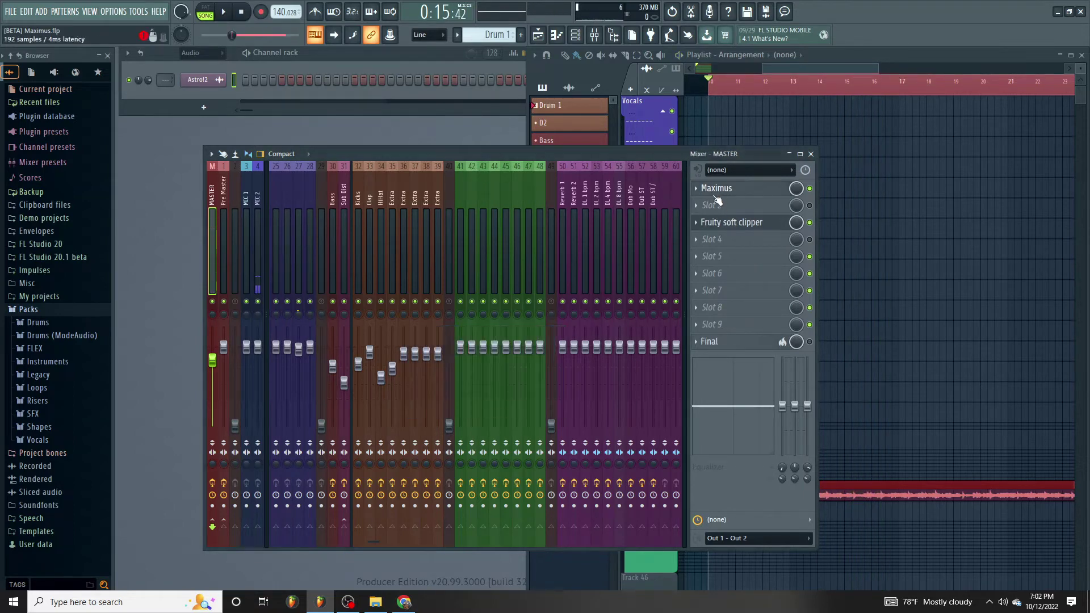
{"action": "left_click", "coordinate": [711, 193]}
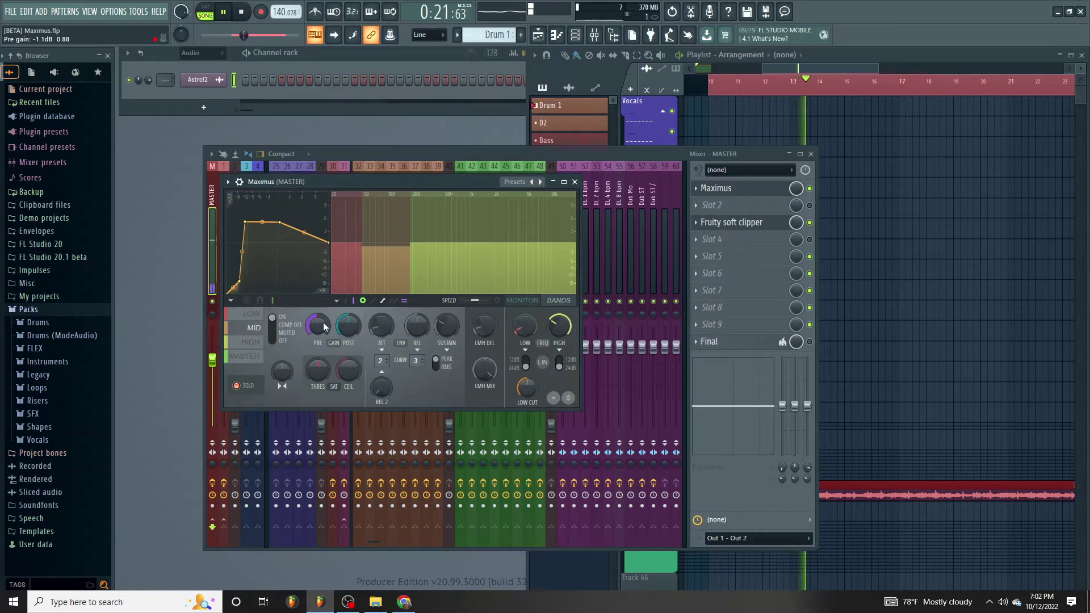
Nudge the mid/high crossover higher and A/B the soft clipper by bypassing and re-enabling it
{"action": "left_click_drag", "start_coordinate": [560, 325], "coordinate": [559, 327]}
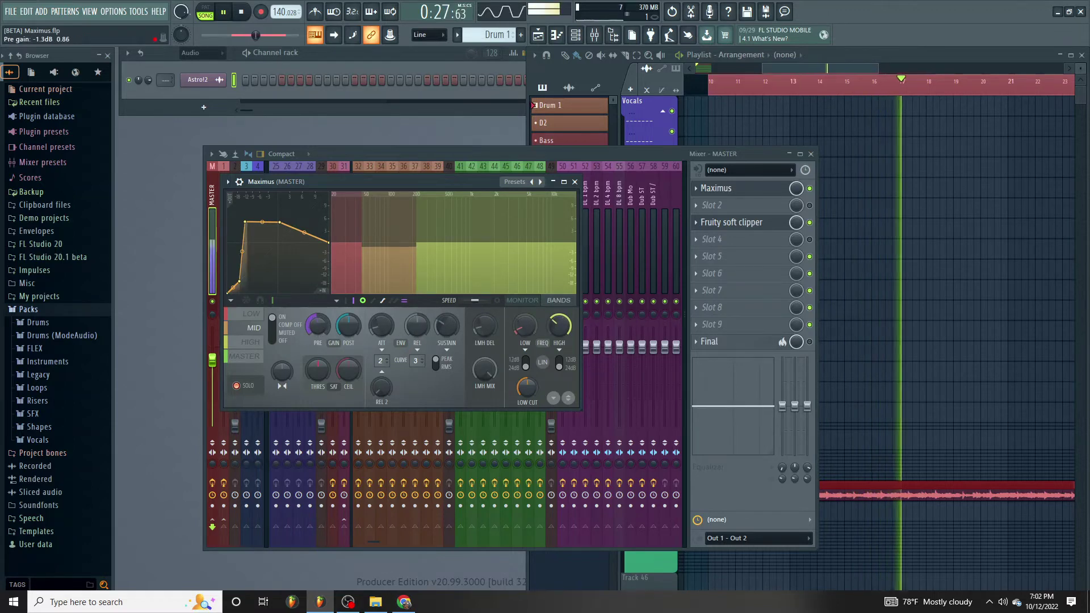
{"action": "left_click", "coordinate": [811, 223]}
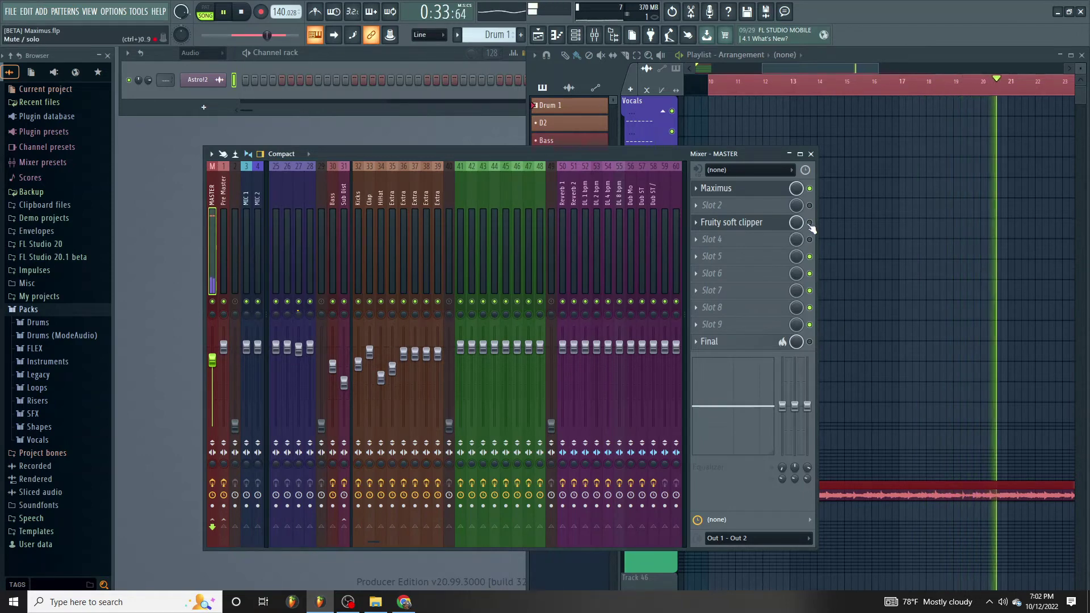
{"action": "left_click", "coordinate": [811, 223]}
Reopen Maximus, turn off MID band solo, and lower the LOW crossover to 53Hz
{"action": "left_click", "coordinate": [738, 188]}
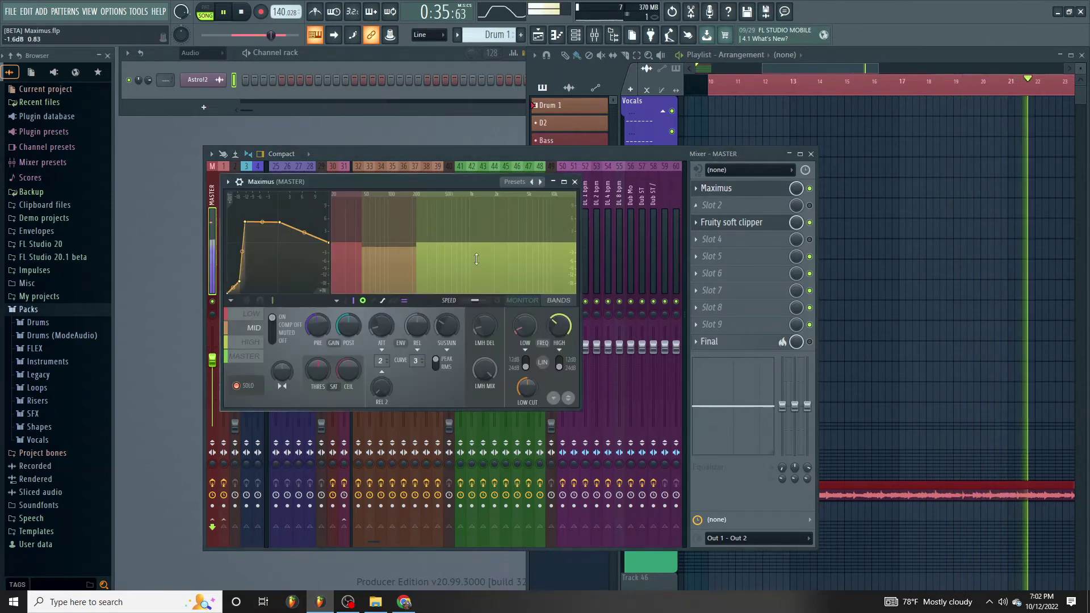
{"action": "left_click", "coordinate": [255, 386]}
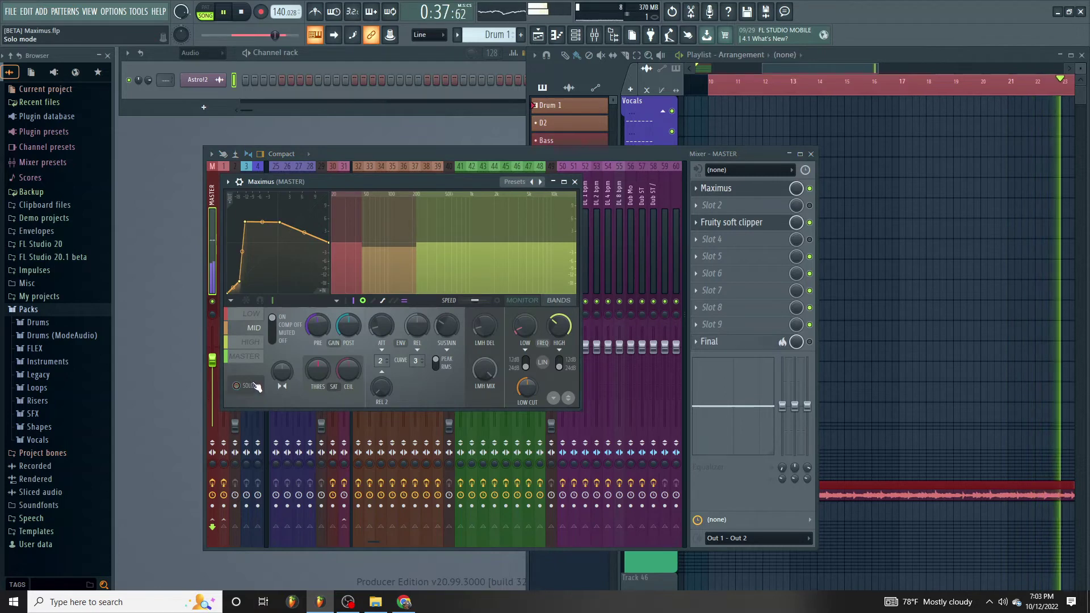
{"action": "left_click_drag", "start_coordinate": [525, 326], "coordinate": [525, 336]}
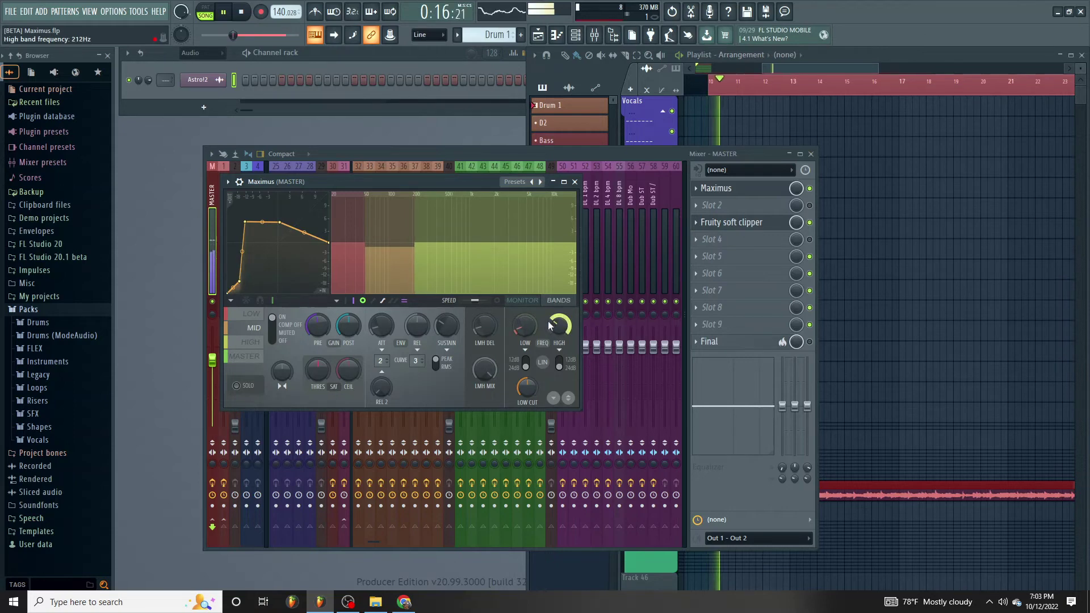
Close Maximus, stop playback, and review the Fruity Soft Clipper settings
{"action": "key", "text": "Escape"}
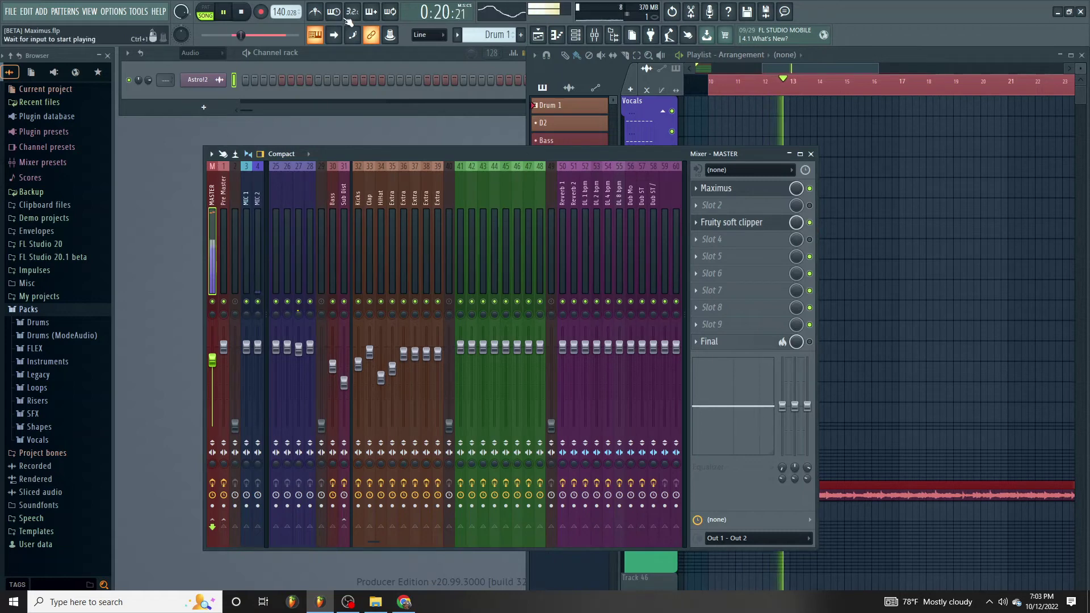
{"action": "key", "text": "space"}
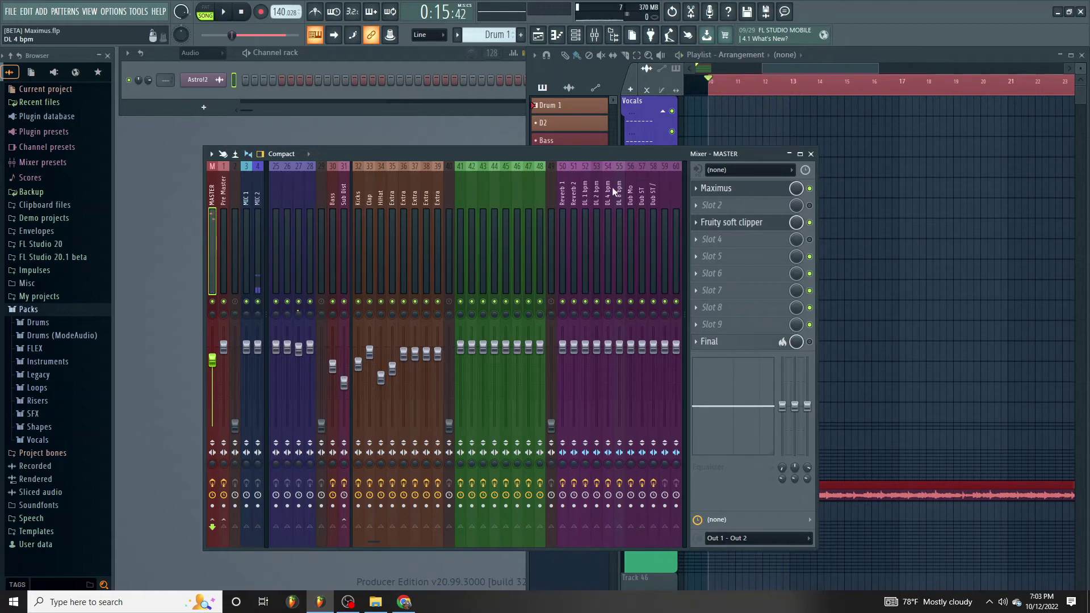
{"action": "left_click", "coordinate": [737, 223]}
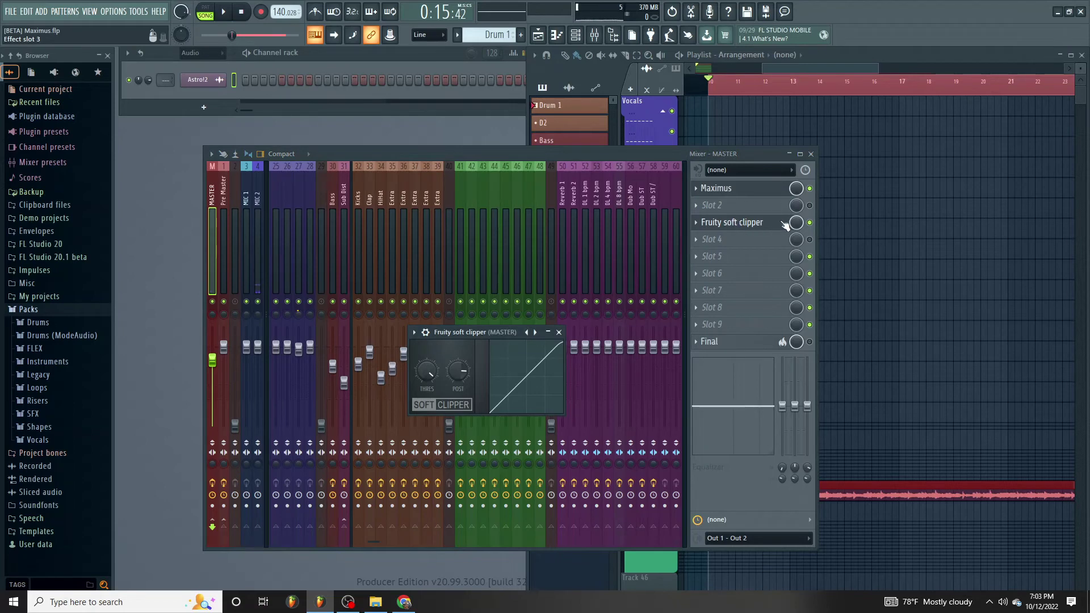
{"action": "left_click", "coordinate": [732, 223]}
Reopen Maximus on the MASTER band and play the song to hear its curve
{"action": "left_click", "coordinate": [717, 188]}
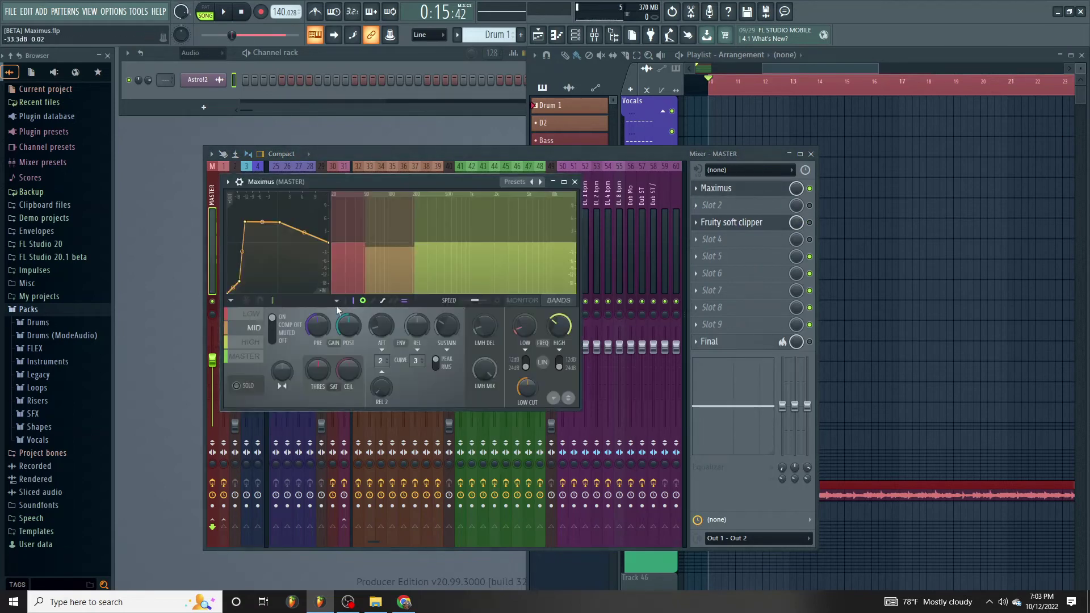
{"action": "left_click", "coordinate": [263, 358]}
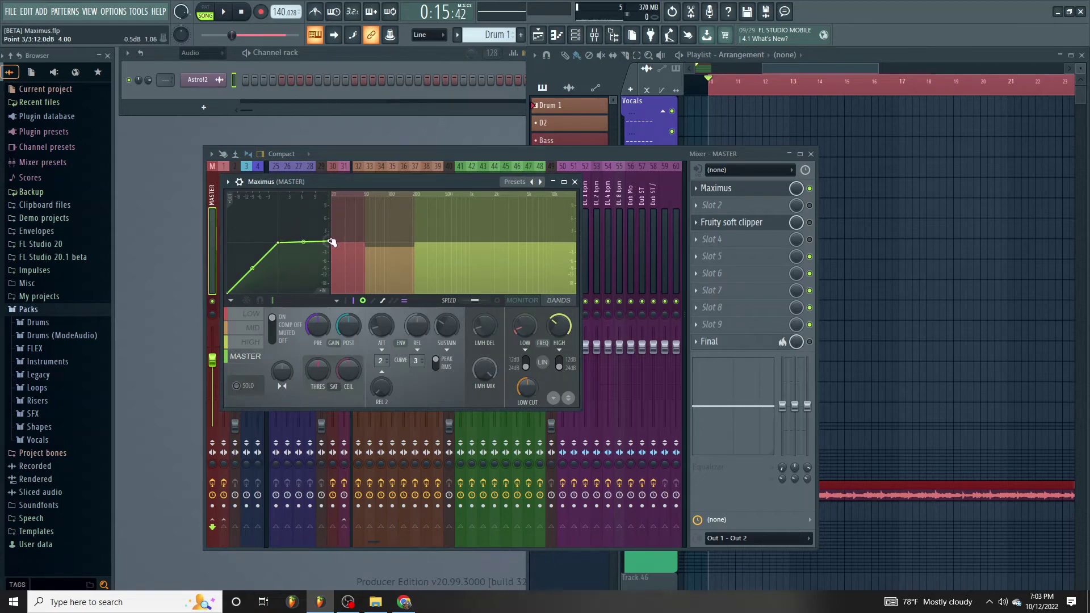
{"action": "key", "text": "space"}
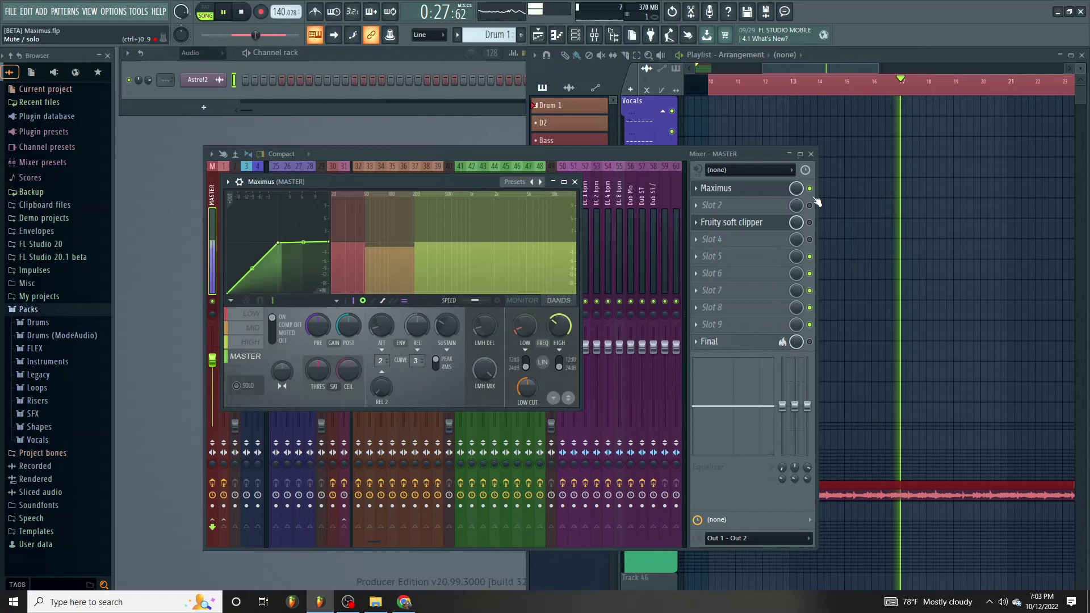
Bypass Maximus on the master to compare the kick, then switch it back on
{"action": "left_click", "coordinate": [772, 188]}
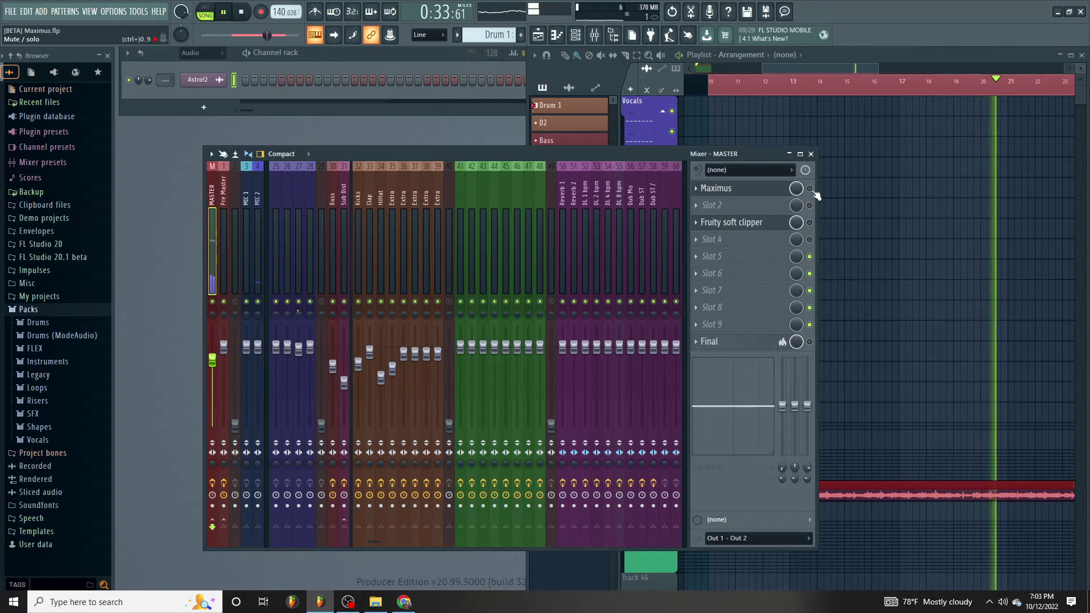
{"action": "left_click", "coordinate": [810, 189]}
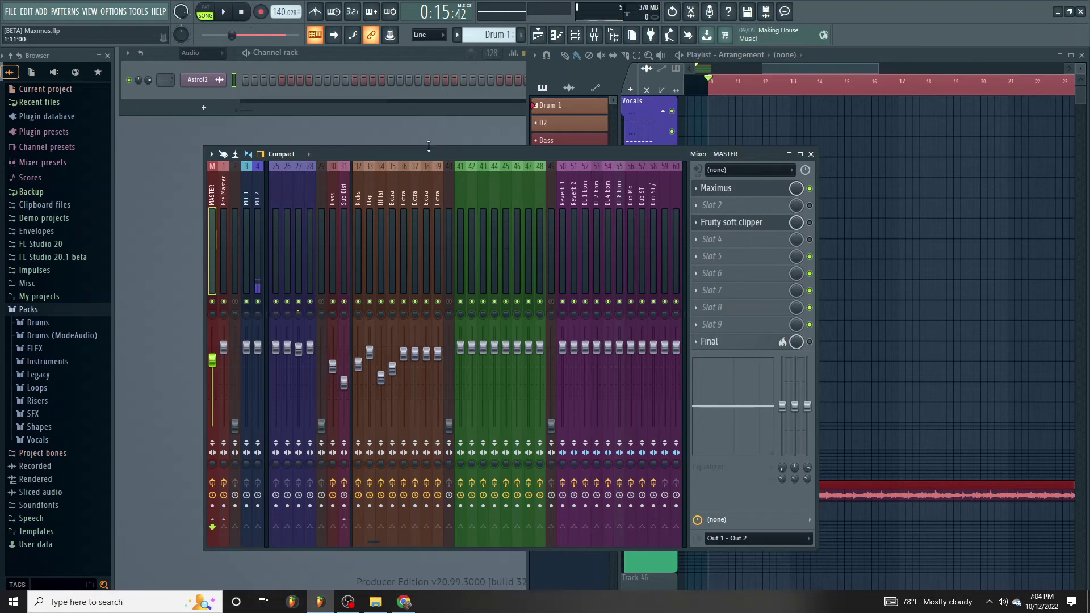
During playback, set Maximus to COMP OFF to hear the uncompressed kick
{"action": "left_click", "coordinate": [736, 192]}
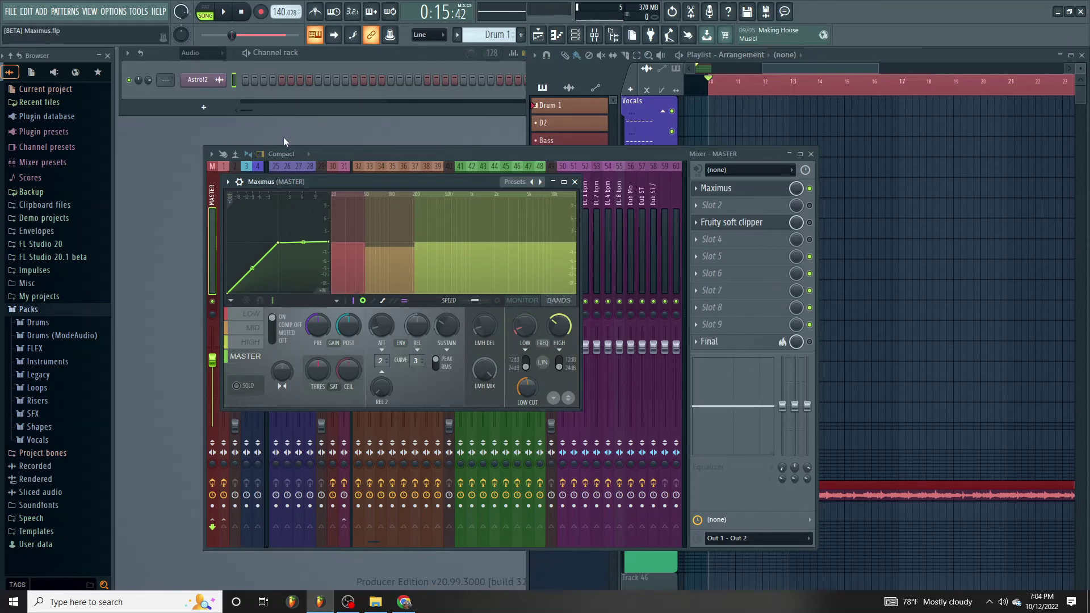
{"action": "left_click", "coordinate": [225, 12]}
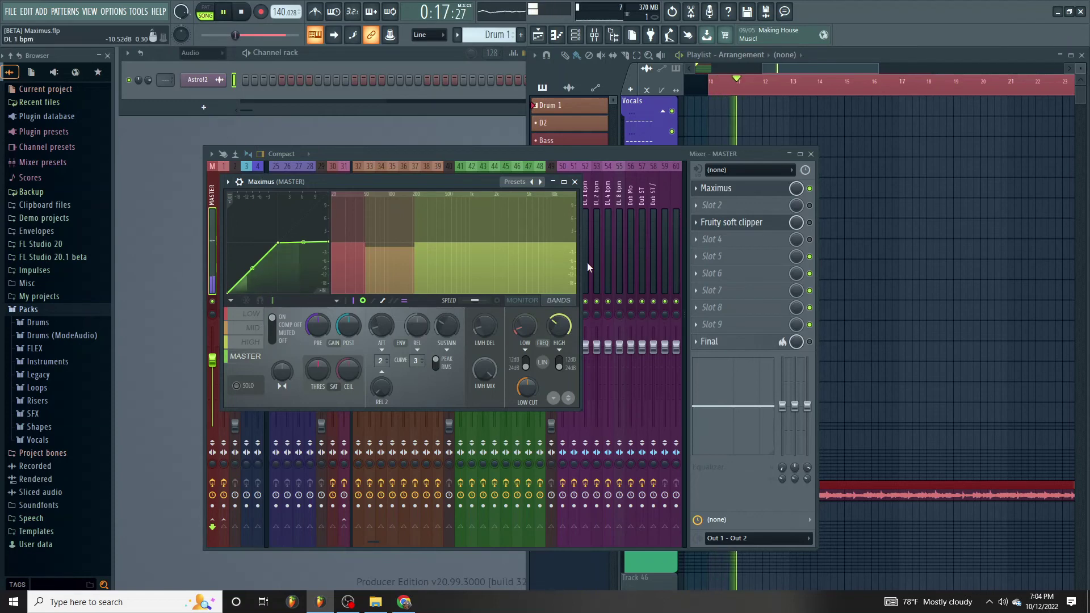
{"action": "left_click", "coordinate": [279, 324]}
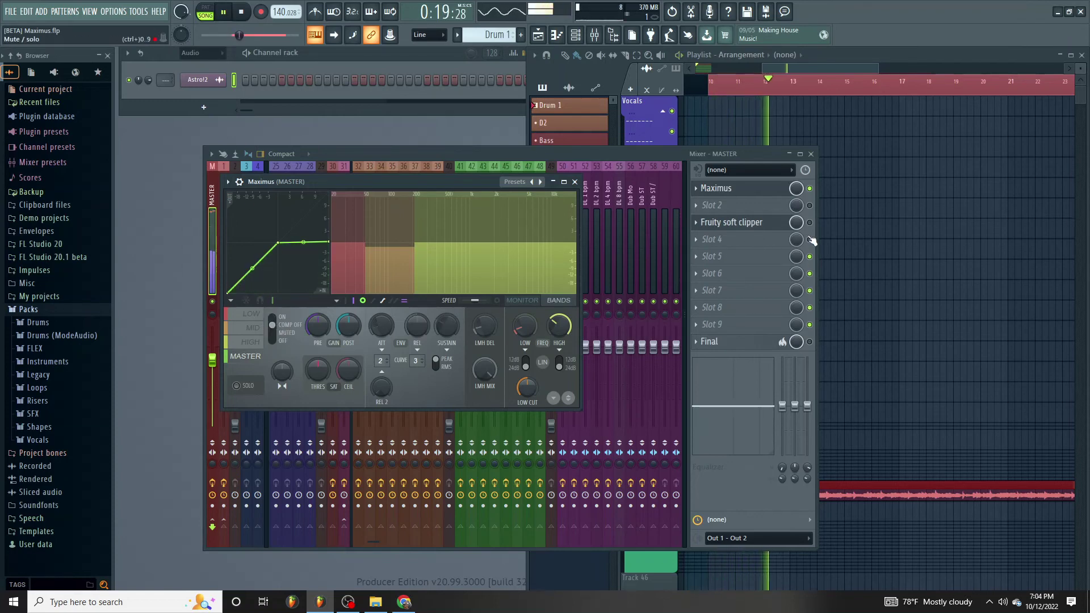
{"action": "key", "text": "Escape"}
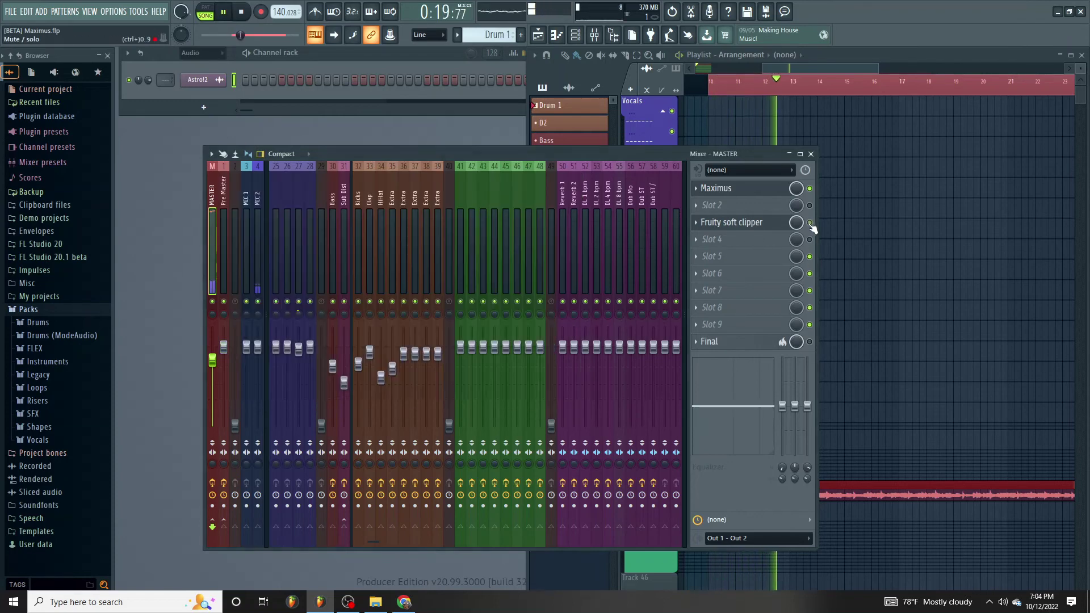
Lower the Maximus high crossover to 526 Hz and raise the low crossover to 232 Hz
{"action": "left_click", "coordinate": [716, 188]}
{"action": "left_click_drag", "start_coordinate": [559, 325], "coordinate": [560, 333]}
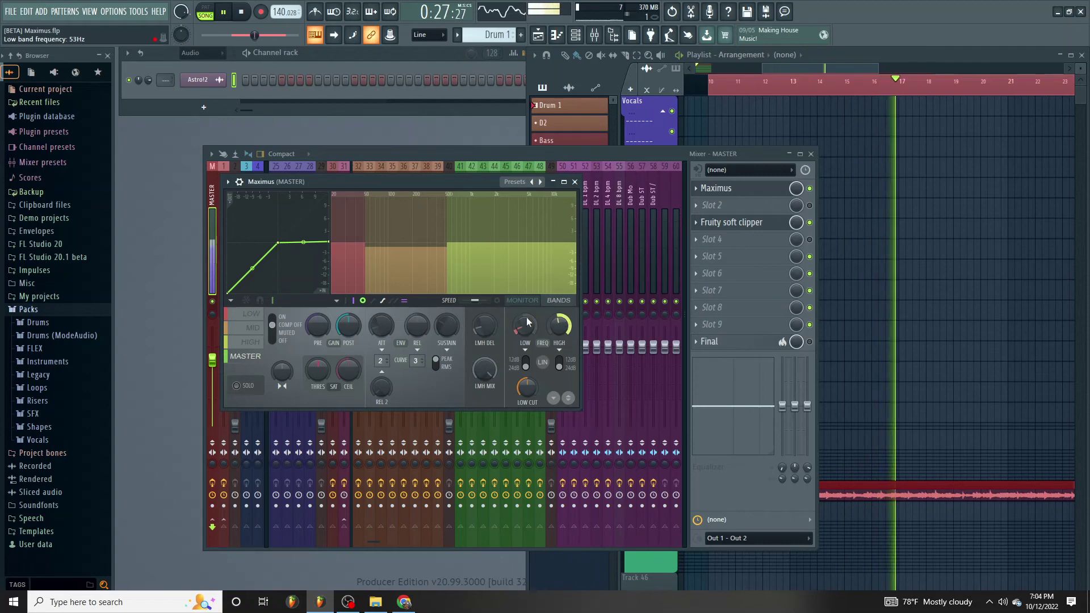
{"action": "left_click_drag", "start_coordinate": [524, 325], "coordinate": [524, 316]}
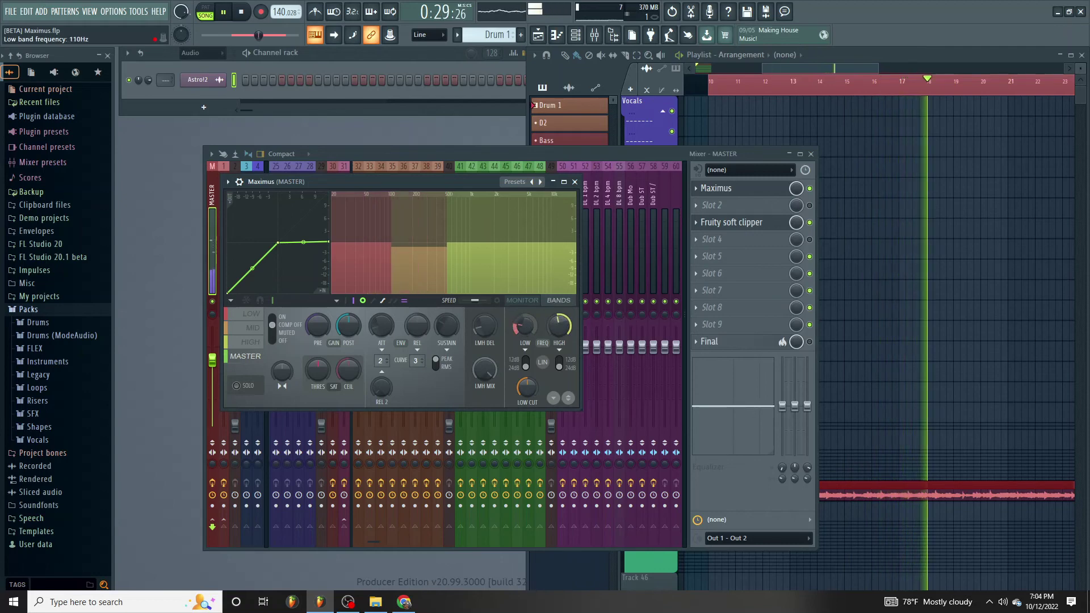
{"action": "left_click", "coordinate": [241, 13]}
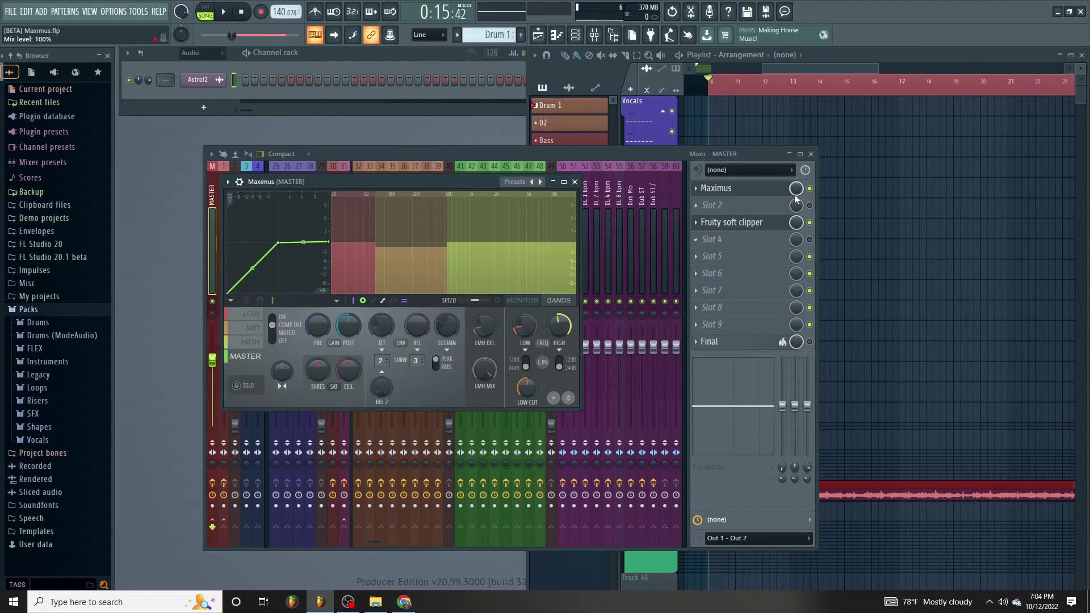
With playback running, raise the Maximus high band crossover to about 1226 Hz
{"action": "left_click", "coordinate": [768, 195]}
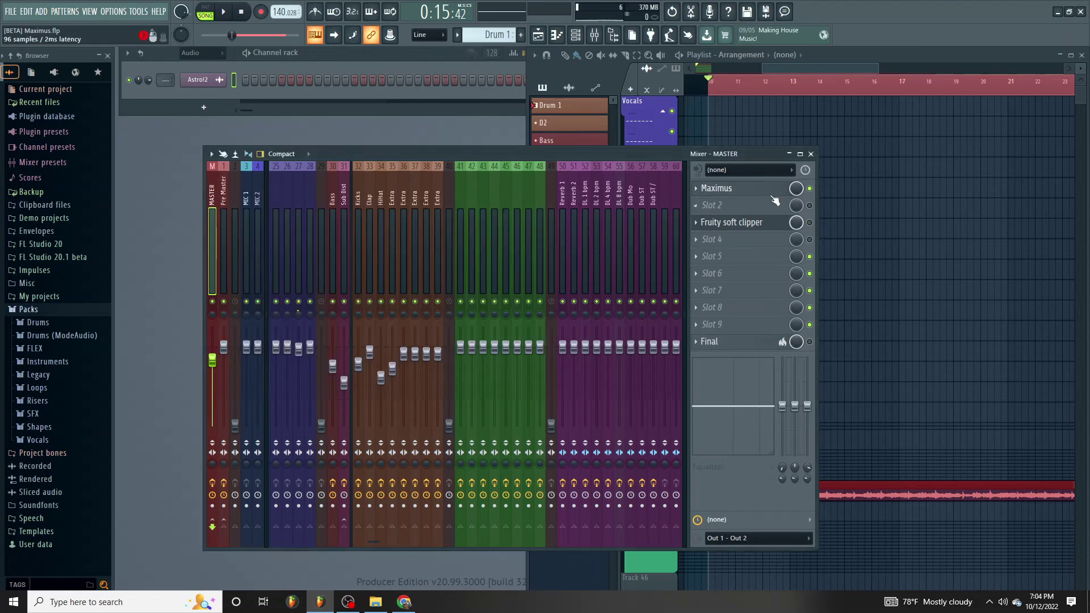
{"action": "left_click", "coordinate": [772, 196]}
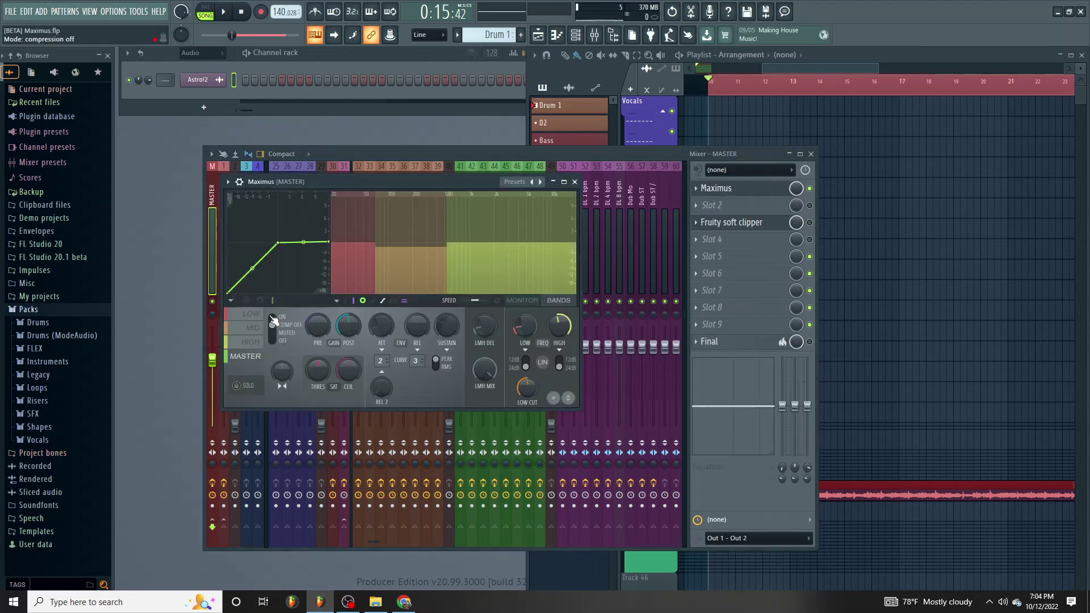
{"action": "left_click", "coordinate": [232, 16]}
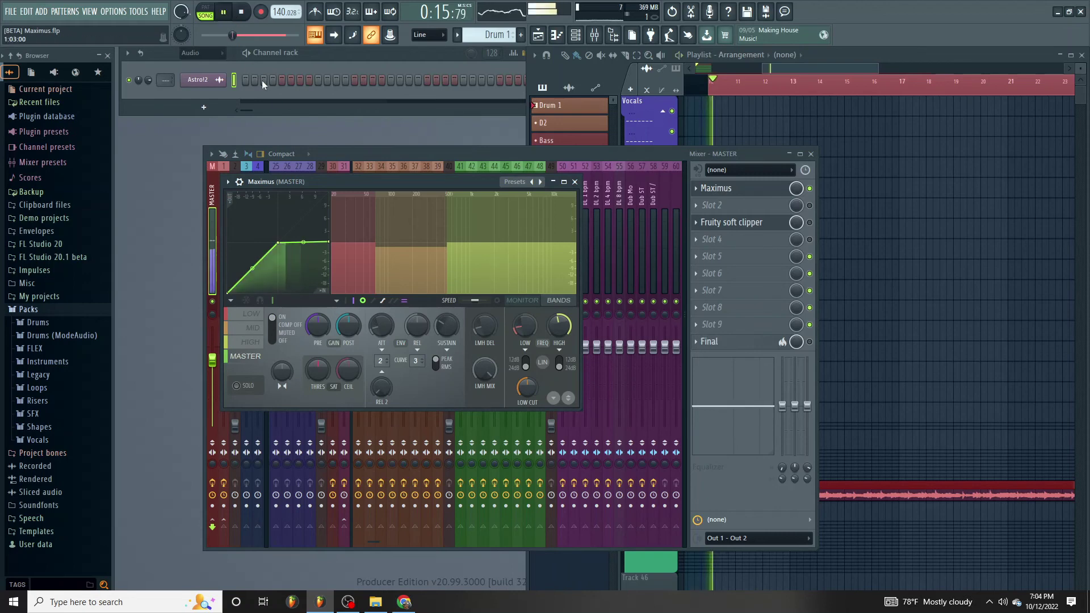
{"action": "left_click_drag", "start_coordinate": [559, 325], "coordinate": [559, 316]}
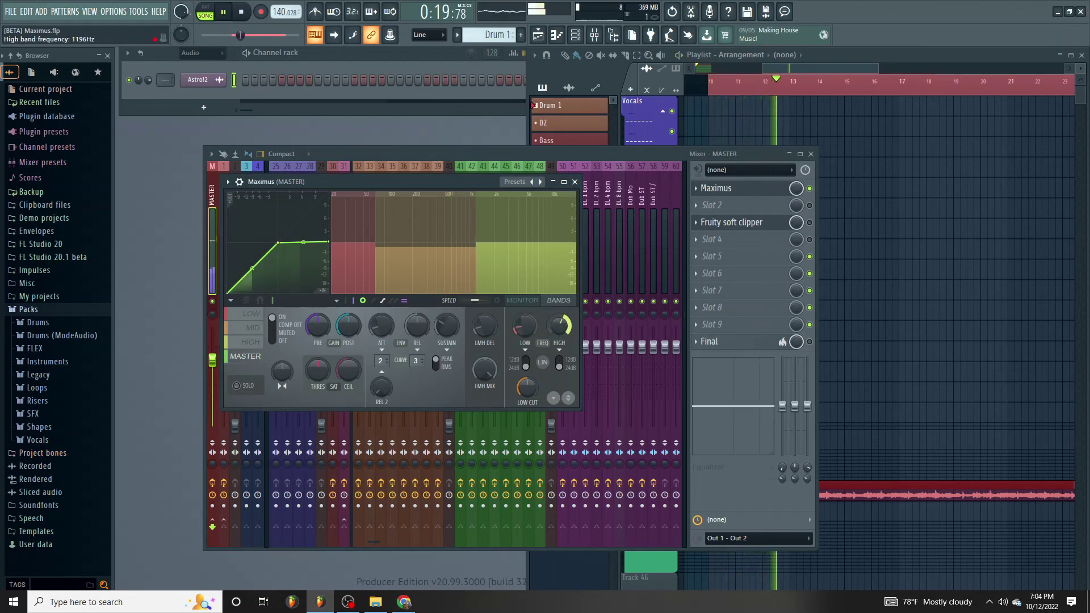
{"action": "left_click_drag", "start_coordinate": [559, 316], "coordinate": [559, 315]}
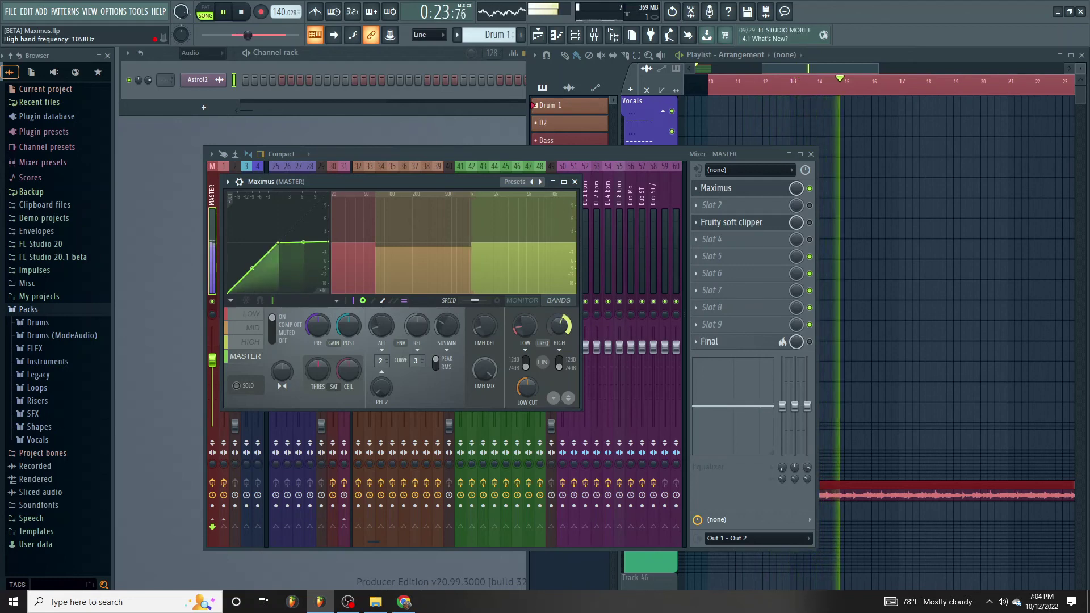
Cut Maximus pre gain to -6.3 dB and select the mid band again
{"action": "left_click_drag", "start_coordinate": [318, 325], "coordinate": [318, 340]}
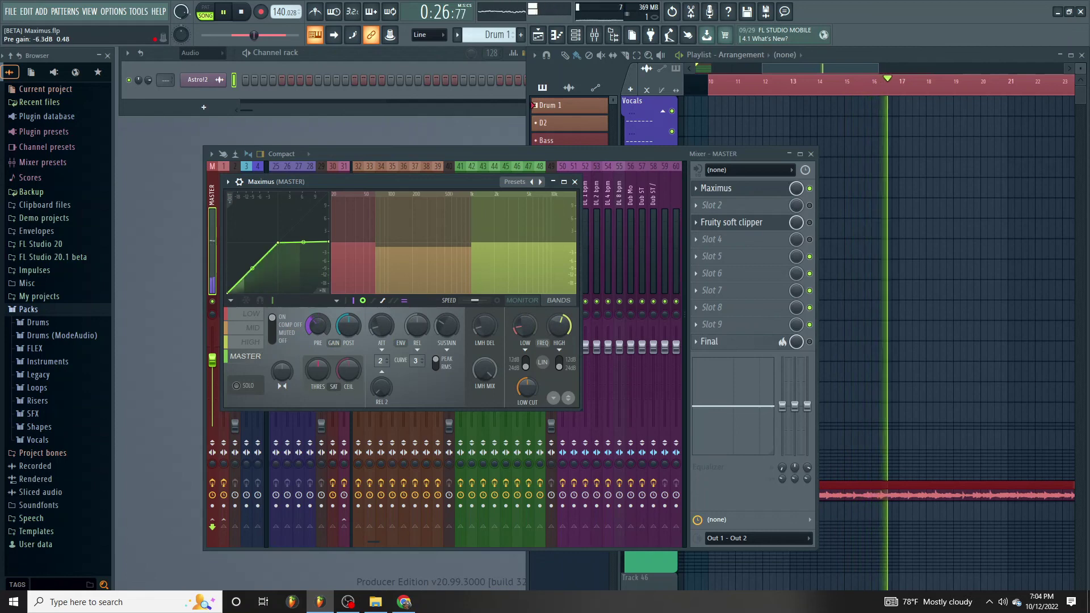
{"action": "left_click", "coordinate": [263, 327]}
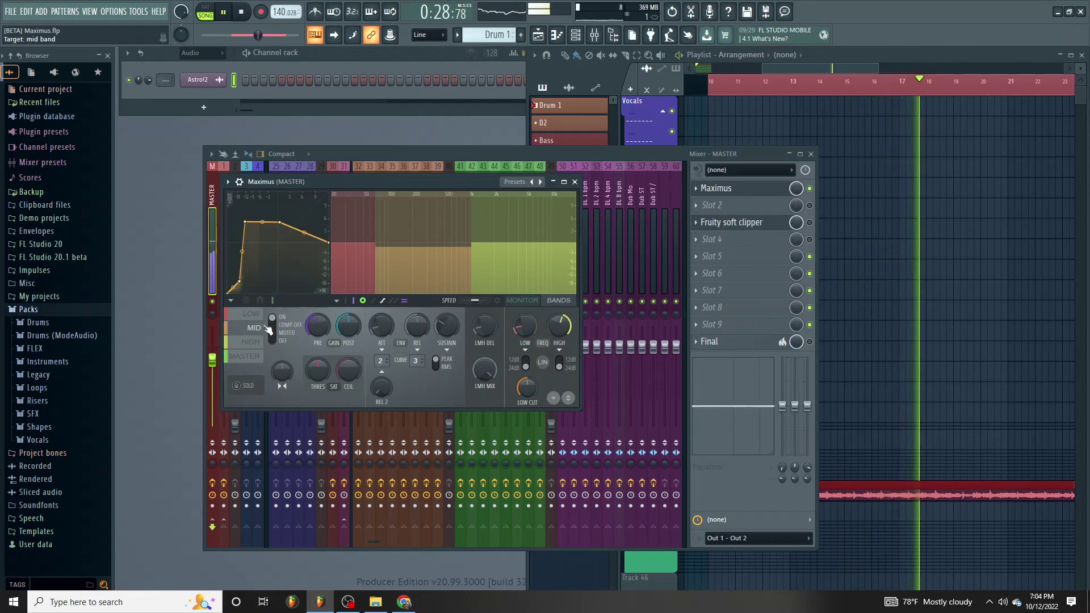
{"action": "left_click", "coordinate": [243, 13]}
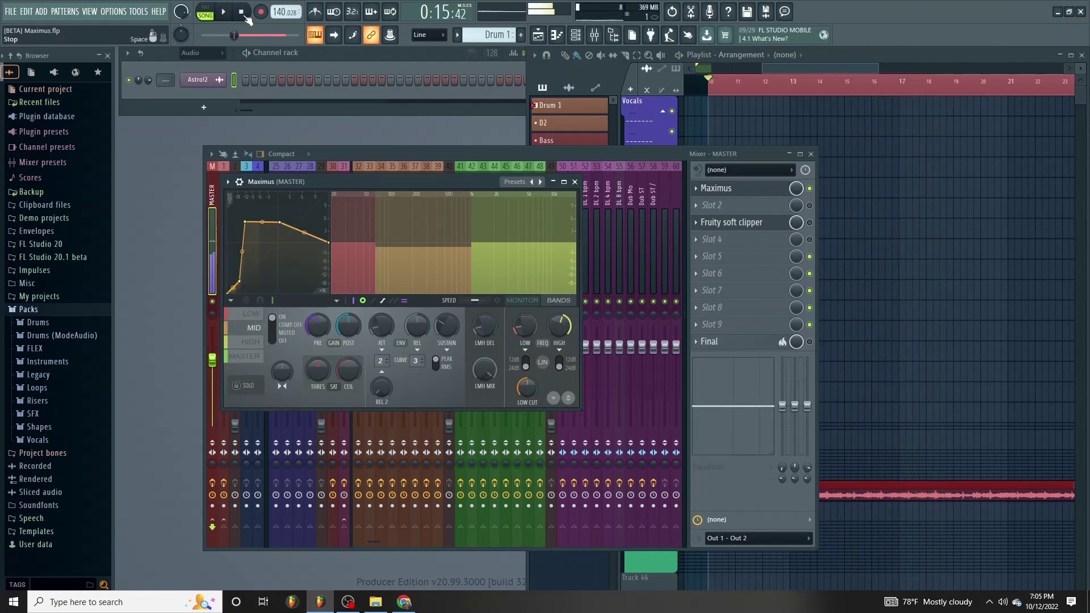